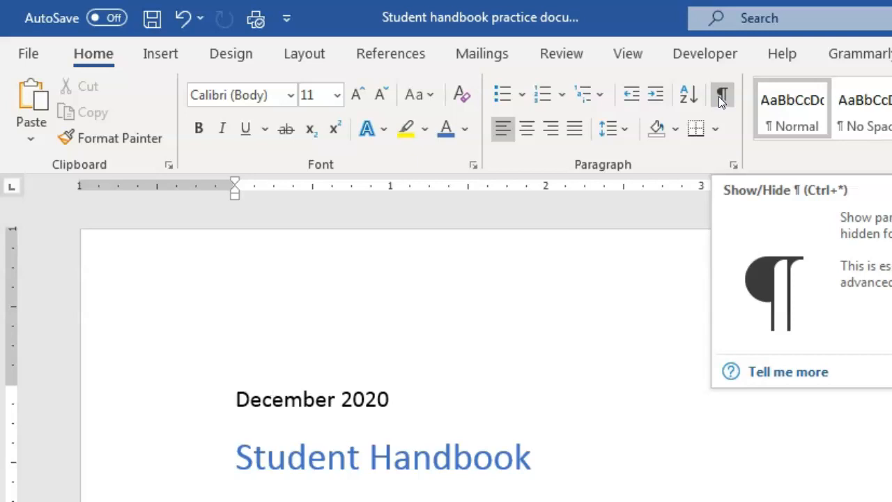
Show the formatting marks and justify the welcome paragraph under the Student Handbook title
click(718, 96)
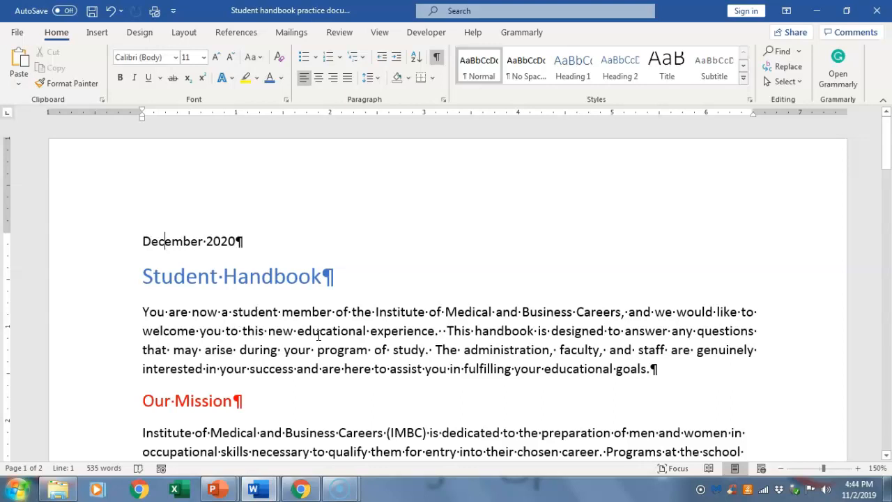
key(ctrl+j)
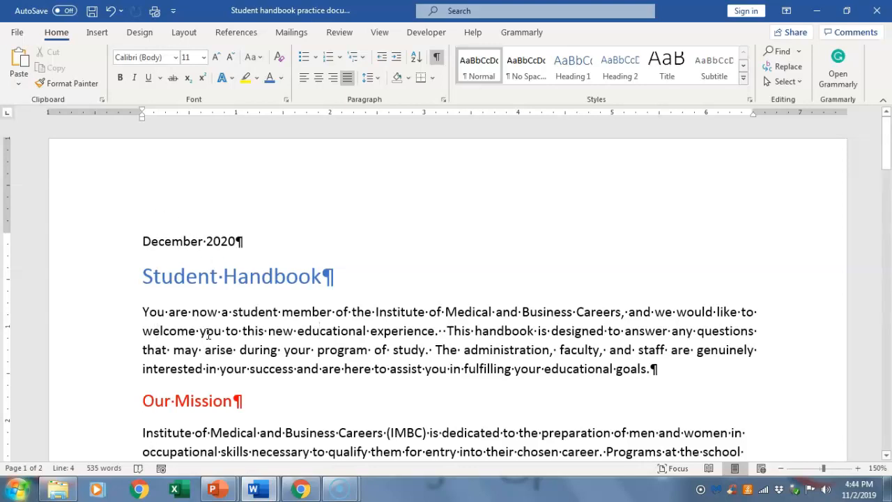
Try centered and right alignment on the welcome paragraph, and return it to justified
click(282, 334)
click(319, 78)
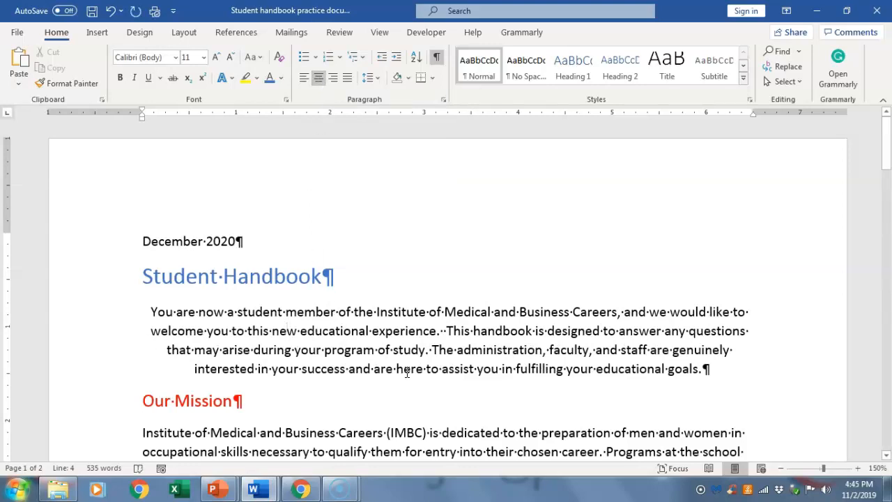
click(334, 77)
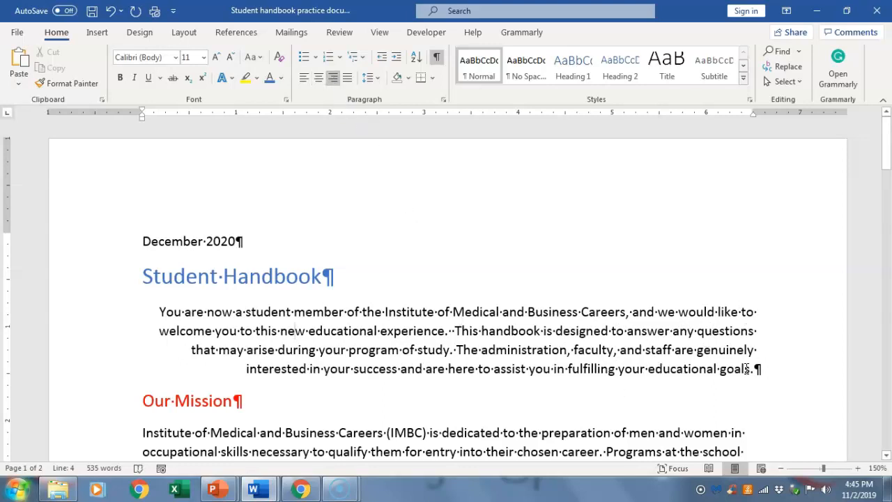
click(286, 346)
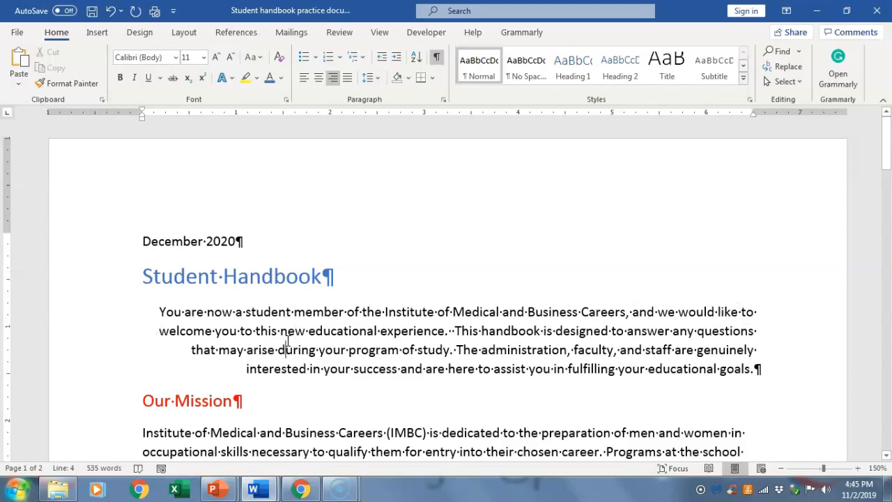
click(347, 80)
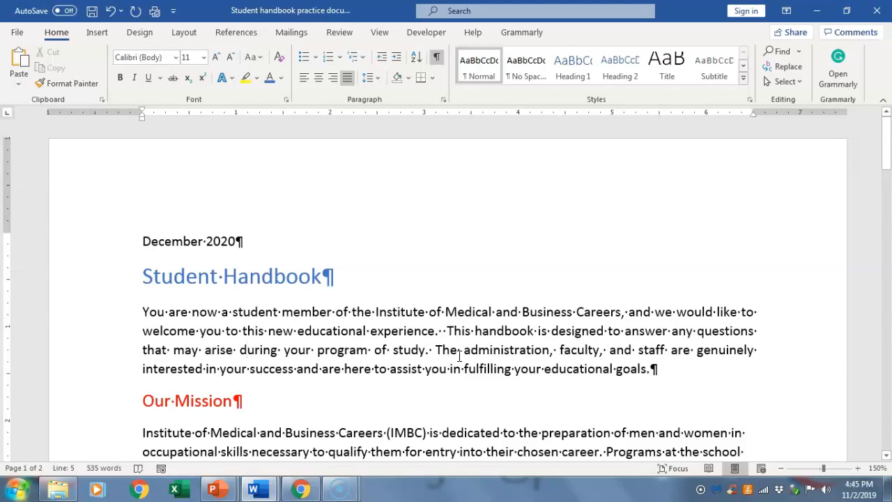
Right-align the December 2020 date line and center the Student Handbook title
click(168, 242)
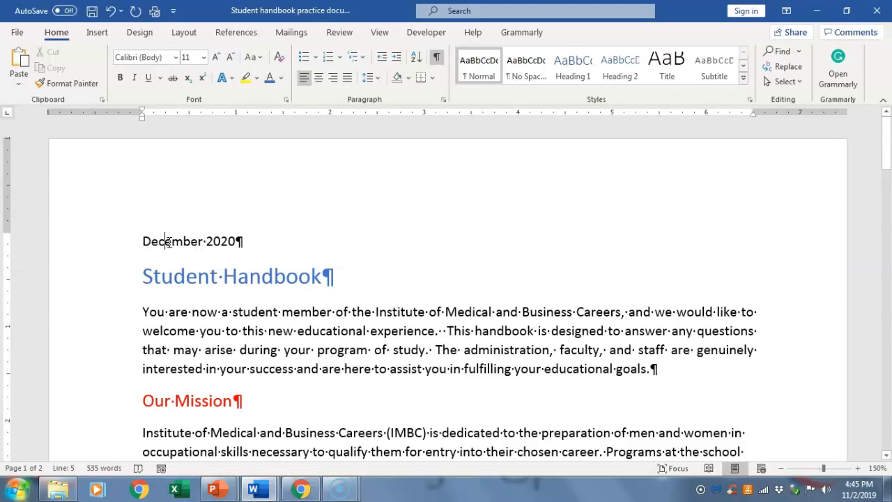
click(333, 78)
click(275, 276)
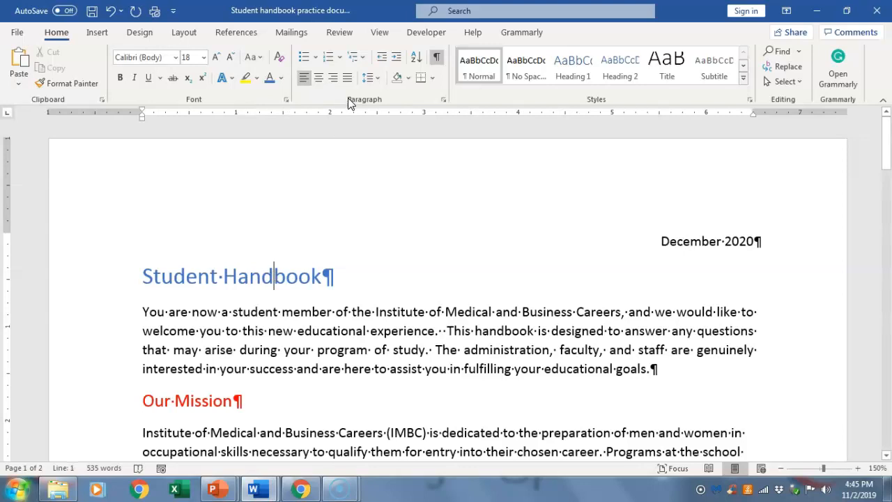
click(317, 80)
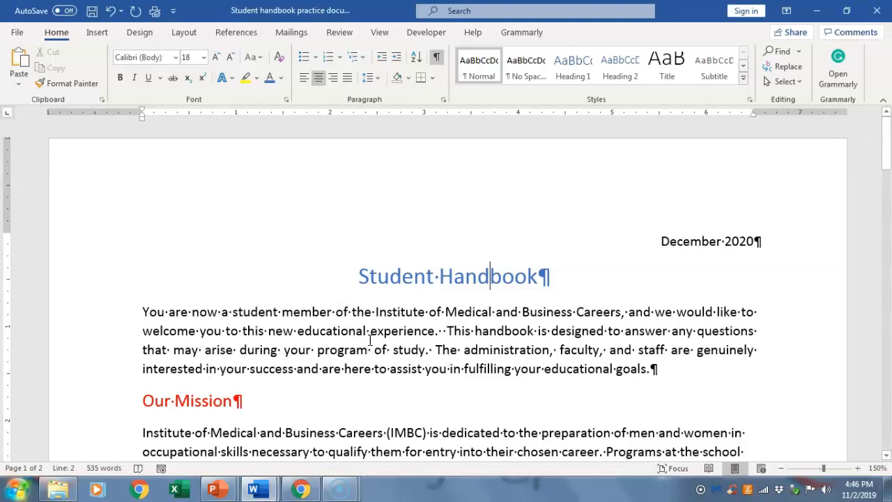
Review the title's paragraph settings and set the welcome paragraph's line spacing to Double
click(443, 100)
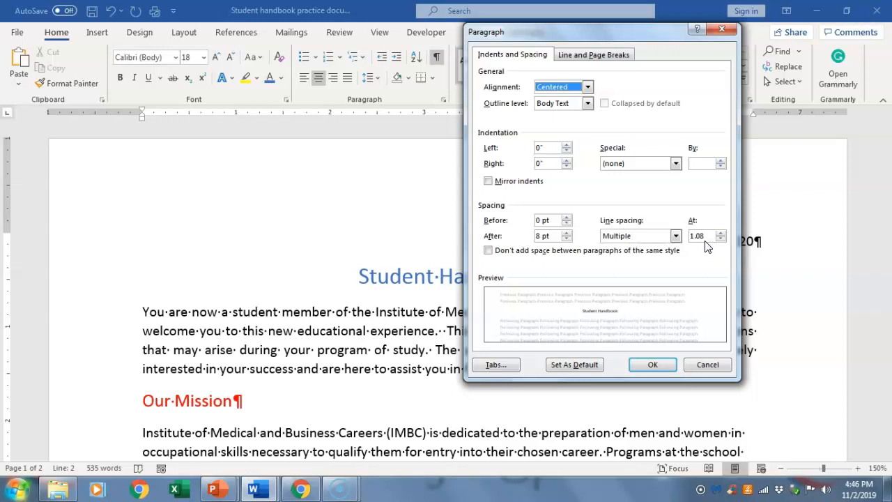
click(653, 364)
click(367, 77)
click(377, 89)
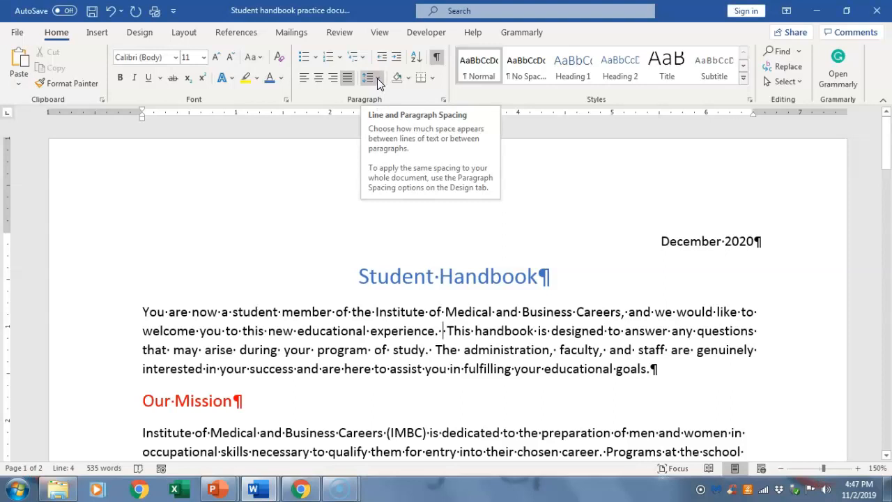
click(377, 79)
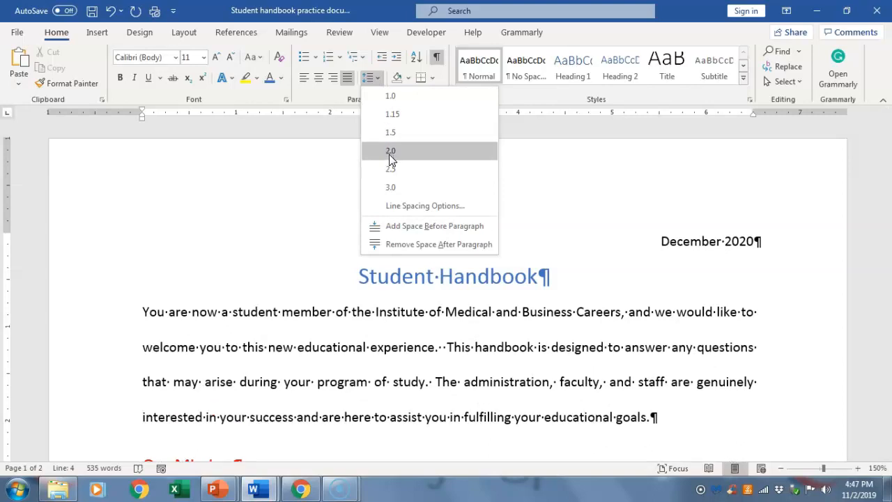
click(401, 207)
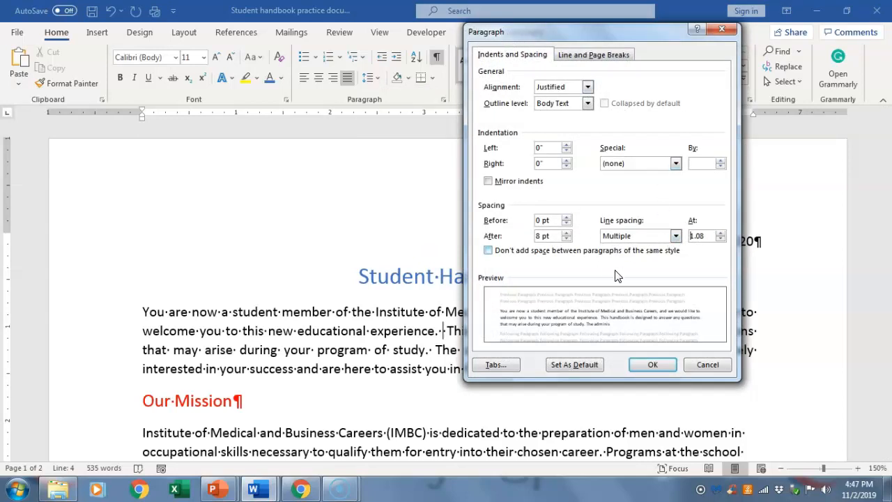
click(676, 237)
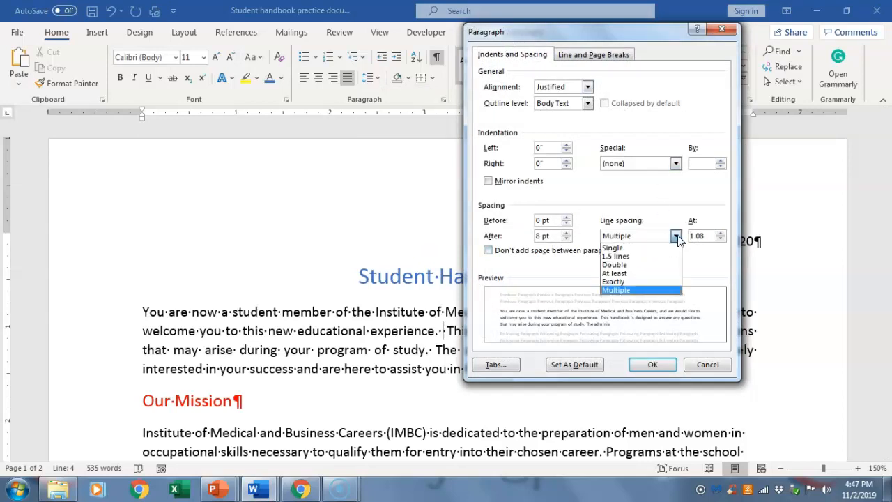
click(617, 266)
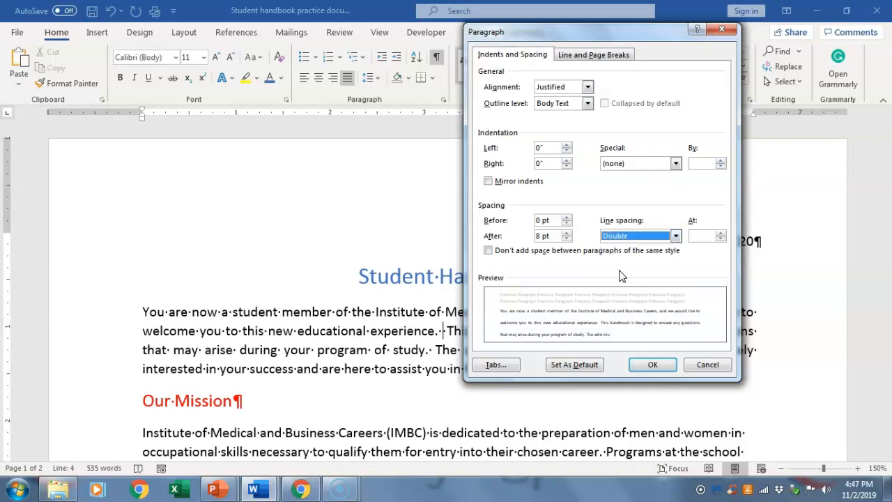
click(653, 365)
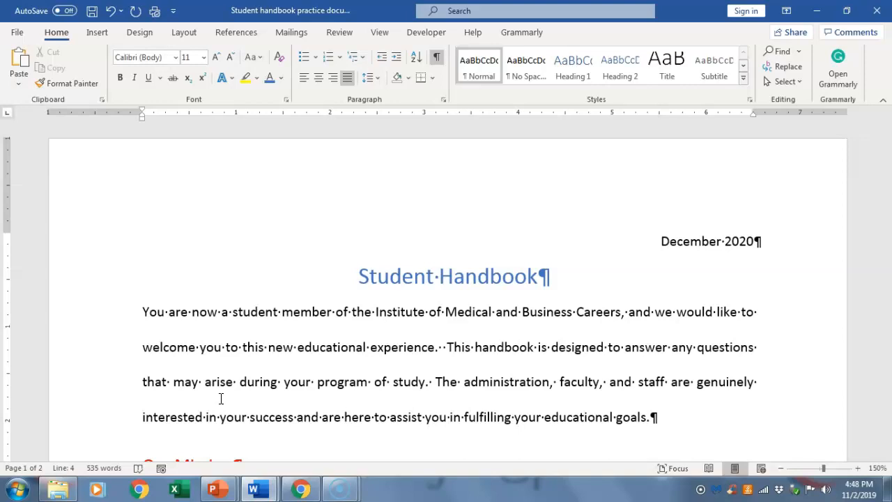
Set the spacing before the Our SPARK Objectives heading to 18 pt
scroll(221, 398, down, 1)
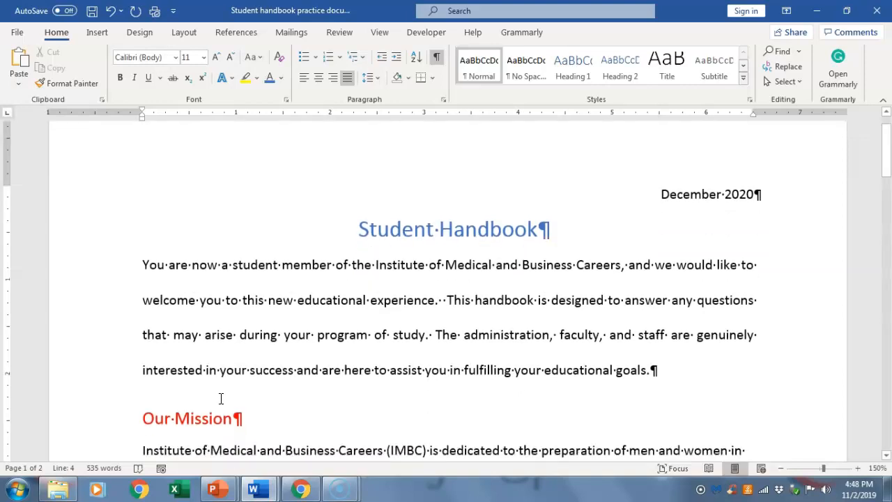
scroll(221, 398, down, 3)
scroll(224, 393, down, 1)
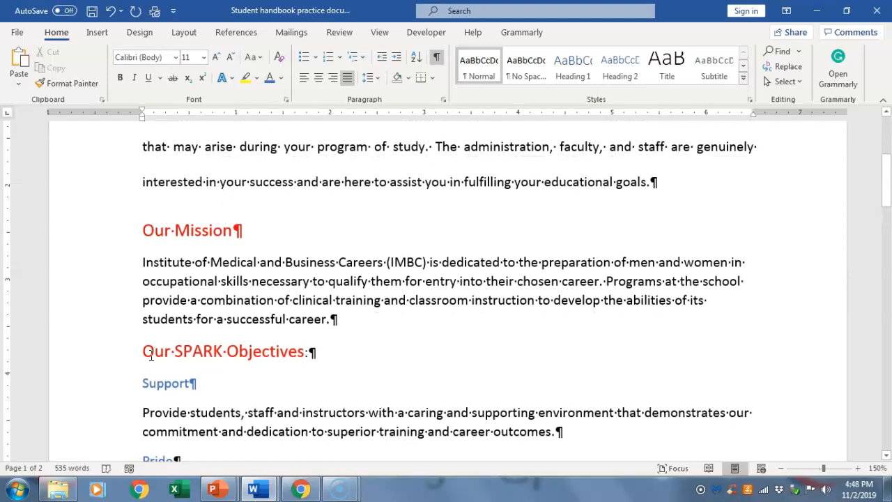
click(262, 352)
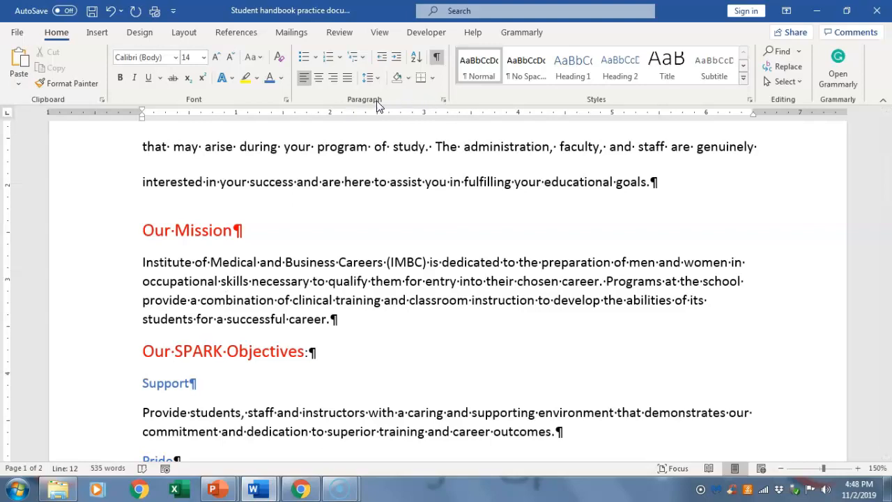
click(443, 103)
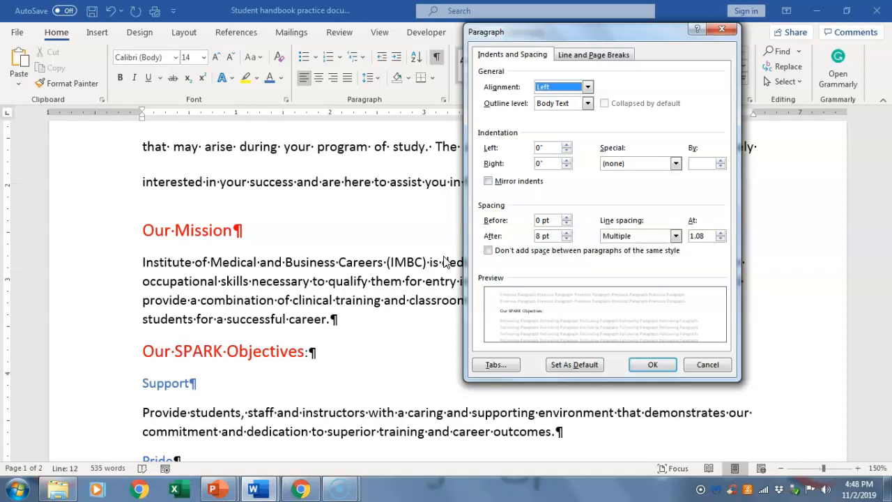
click(568, 217)
click(568, 217)
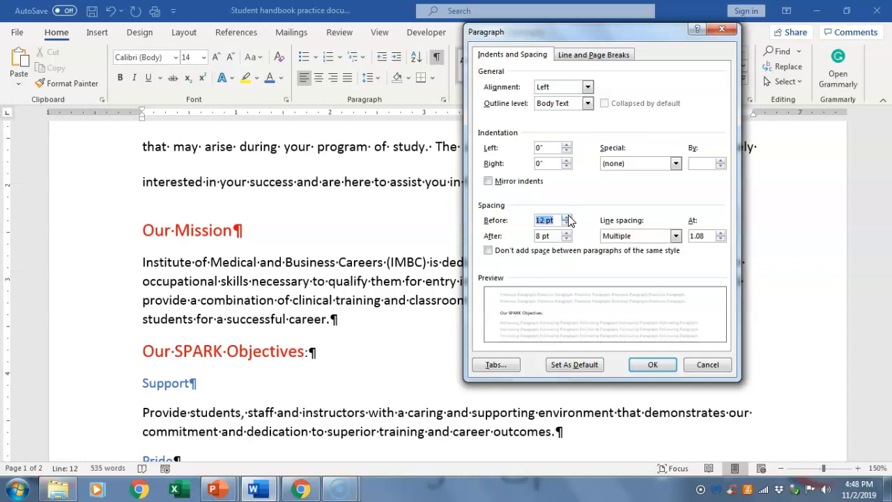
click(568, 217)
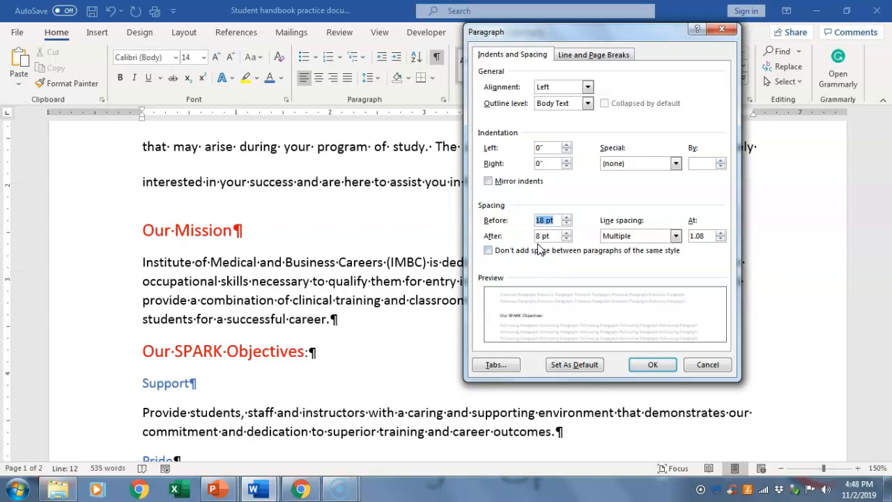
click(651, 364)
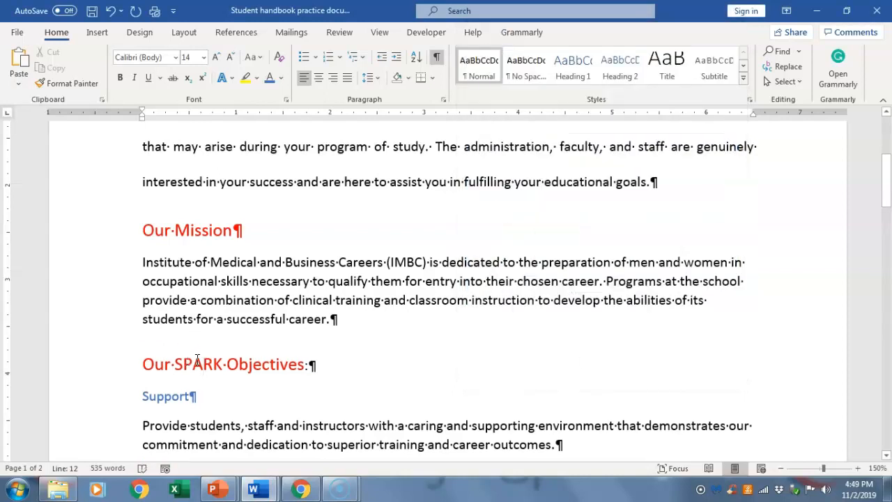
Try a 0.5" left indent on the body paragraph under Our Mission, and undo it
click(223, 298)
click(443, 101)
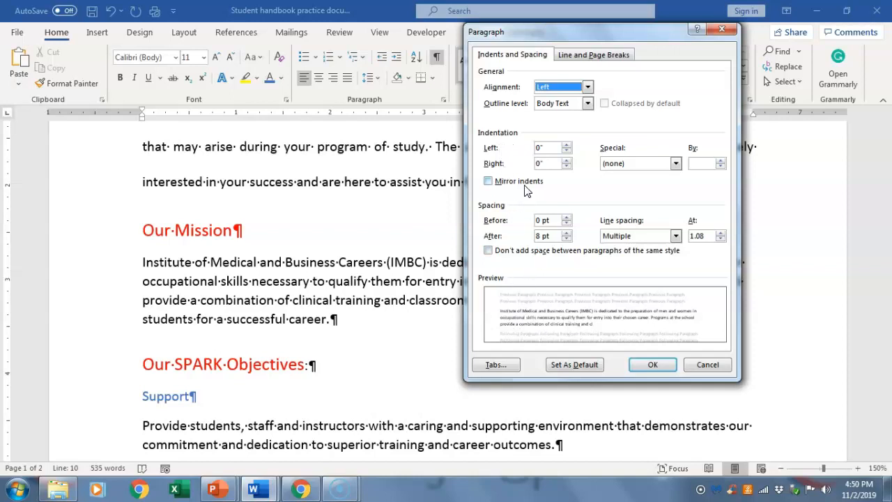
click(566, 149)
click(566, 148)
click(566, 149)
click(566, 149)
click(566, 148)
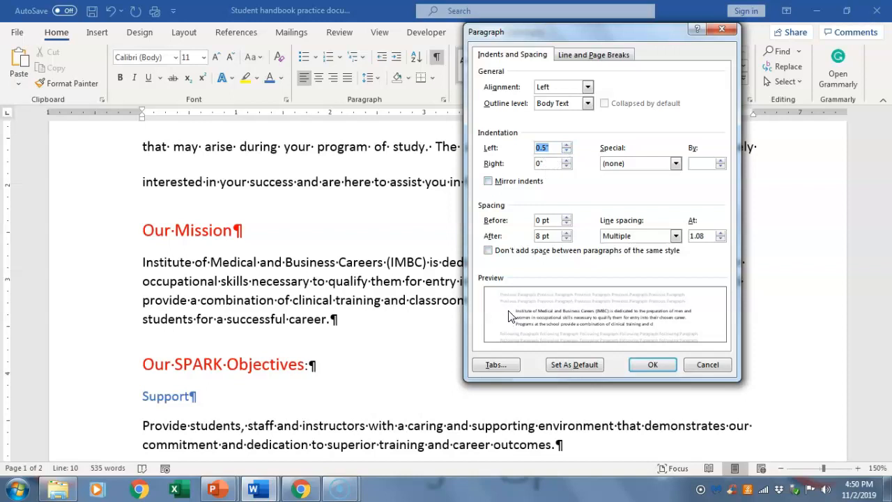
click(648, 366)
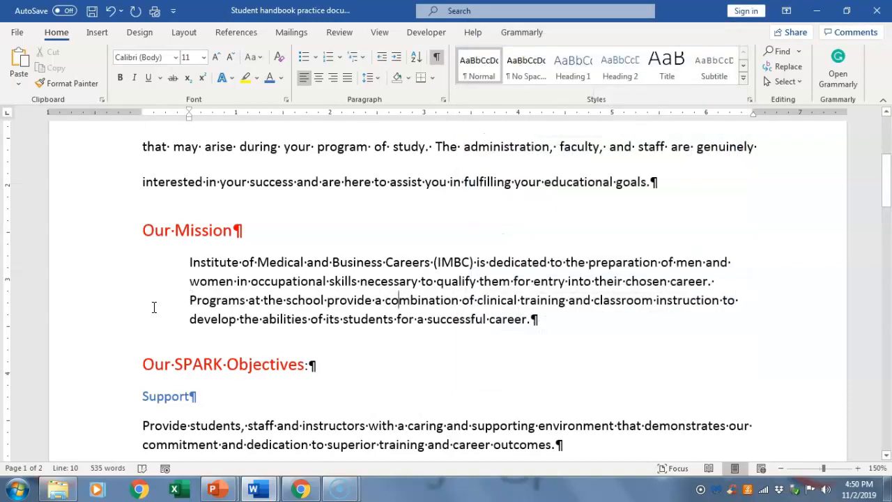
click(109, 12)
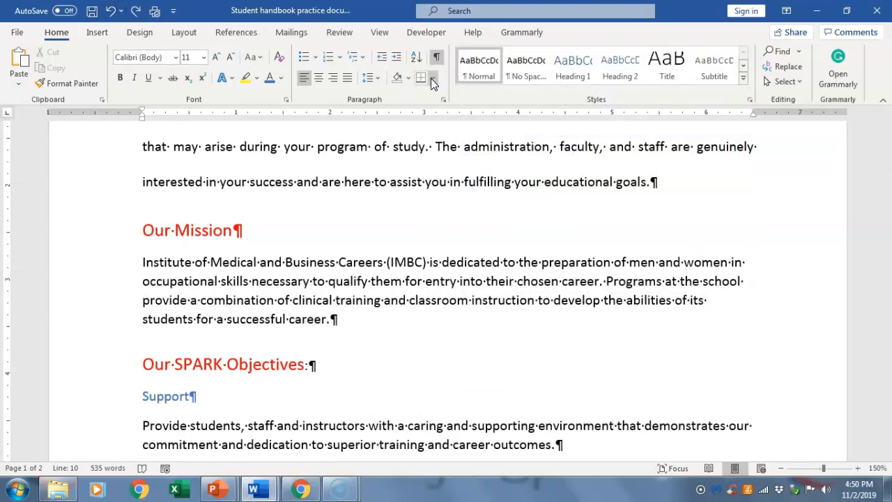
Try a 0.5" first-line indent on the body paragraph under Our Mission, and undo it
click(443, 99)
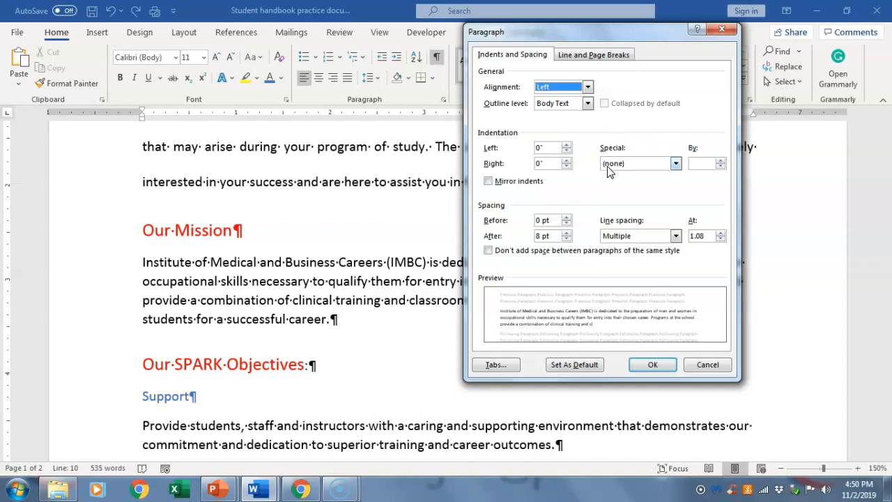
click(677, 164)
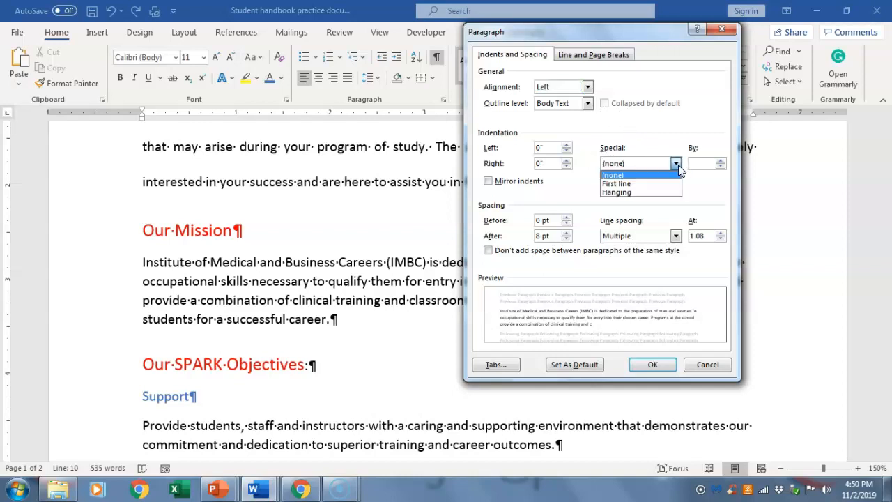
click(649, 185)
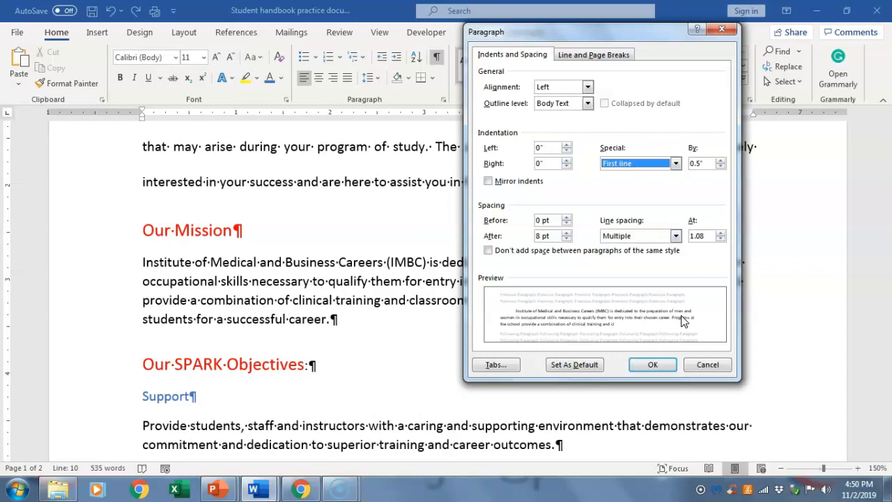
click(655, 366)
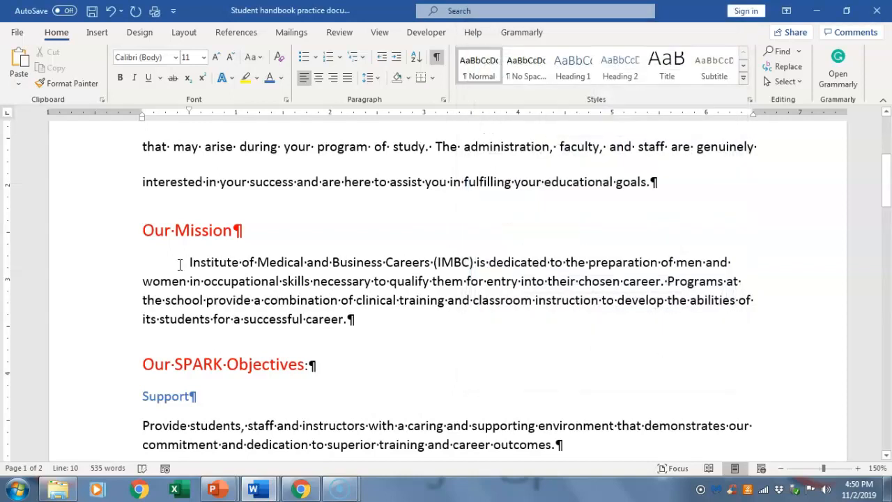
click(110, 10)
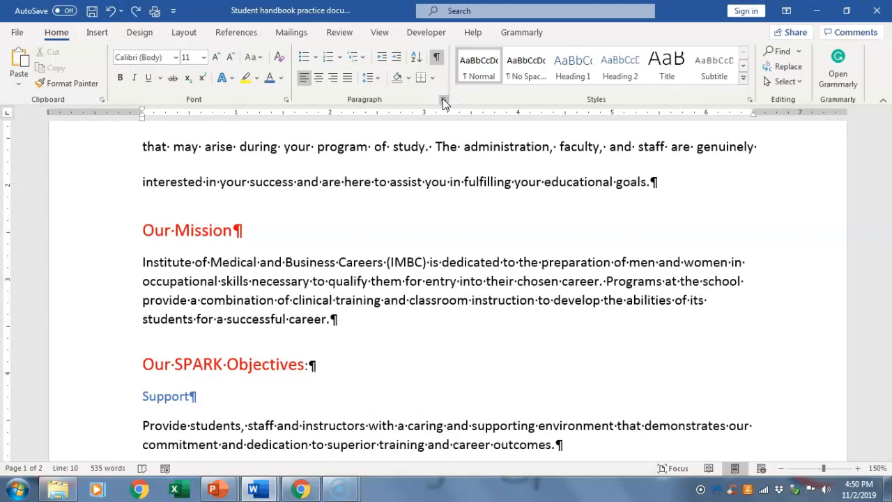
Try a 0.5" hanging indent on the body paragraph under Our Mission, and remove it
click(443, 98)
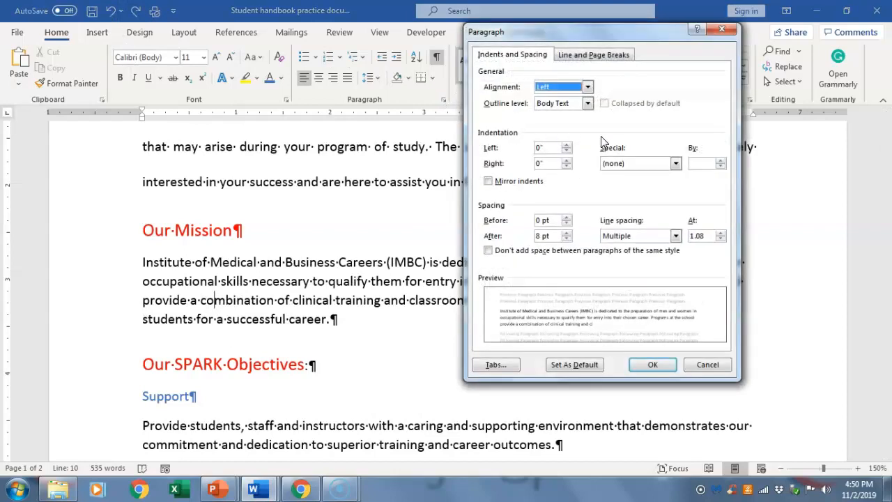
click(676, 163)
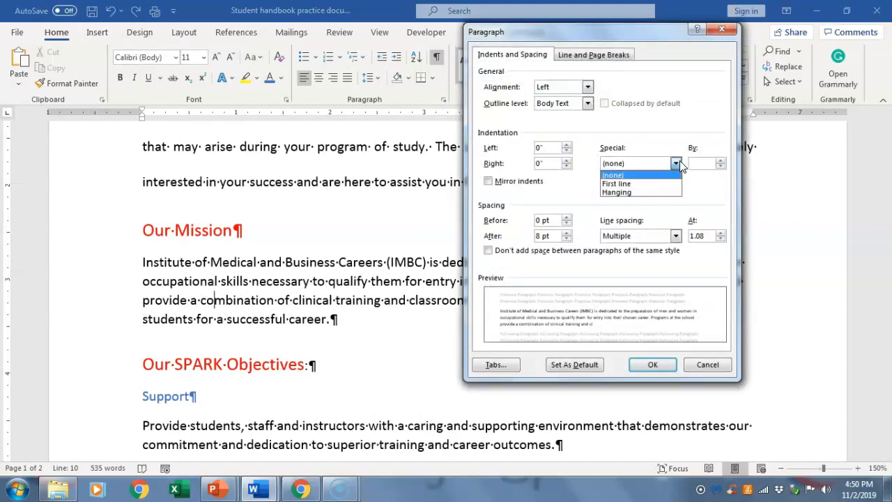
click(623, 193)
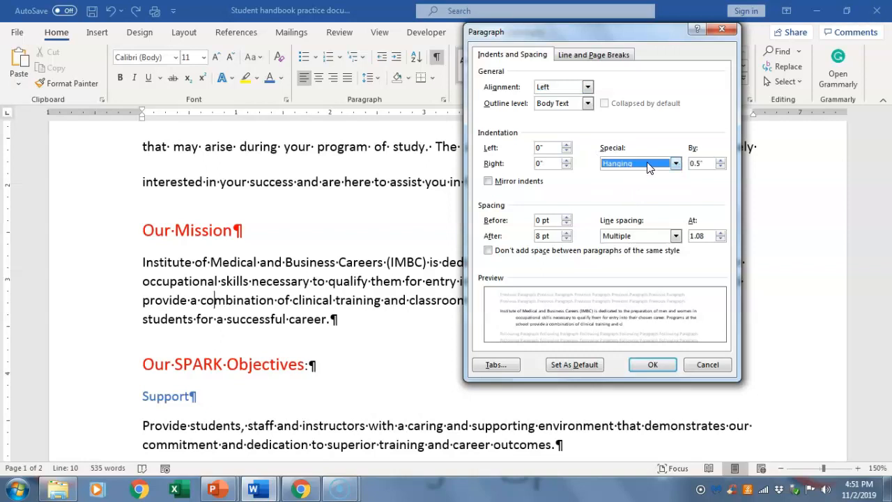
click(653, 365)
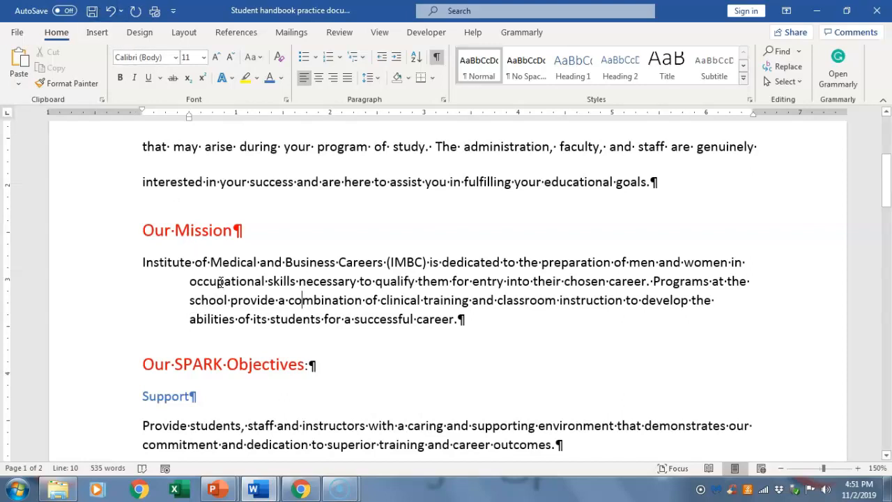
key(ctrl+shift+t)
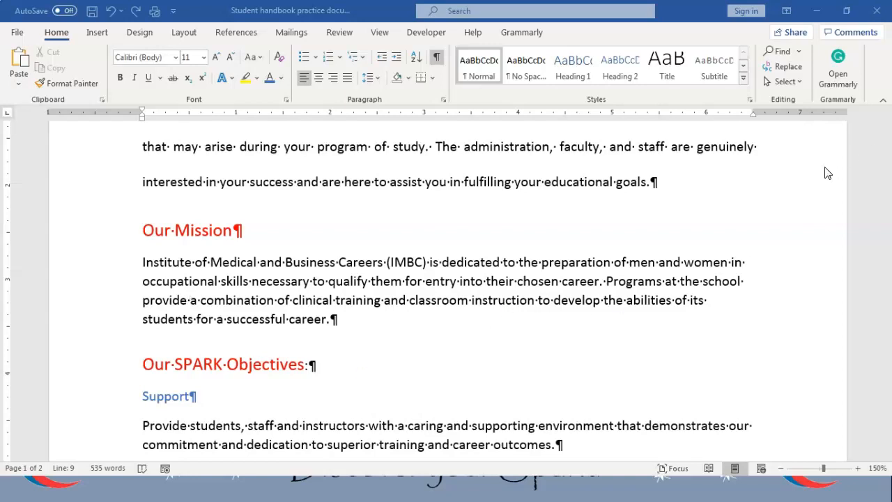
Select the rules from "Usage is for educational" through the "Violation" paragraph under Policy for Internet Use, and try default round bullets, removing them again
scroll(404, 310, down, 10)
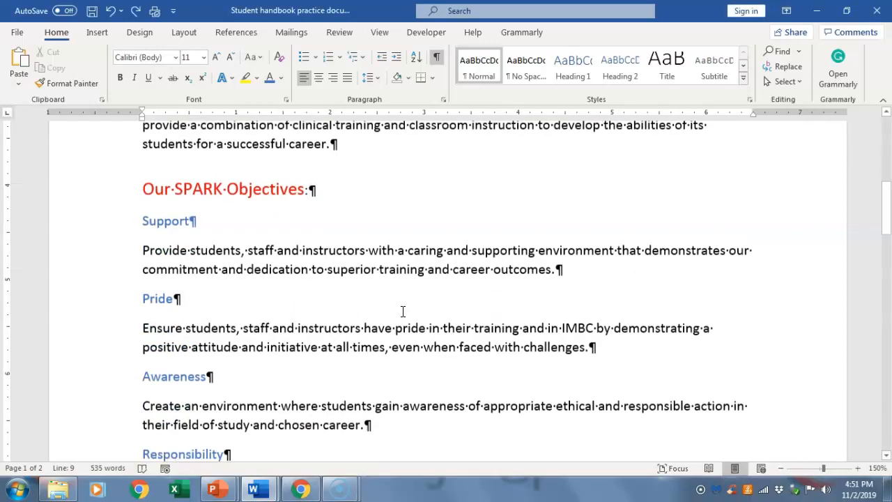
scroll(372, 320, down, 15)
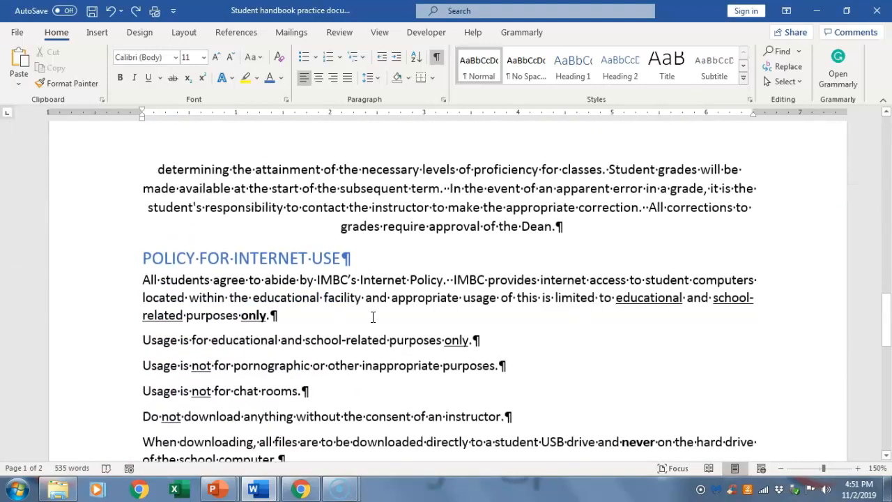
scroll(288, 282, up, 1)
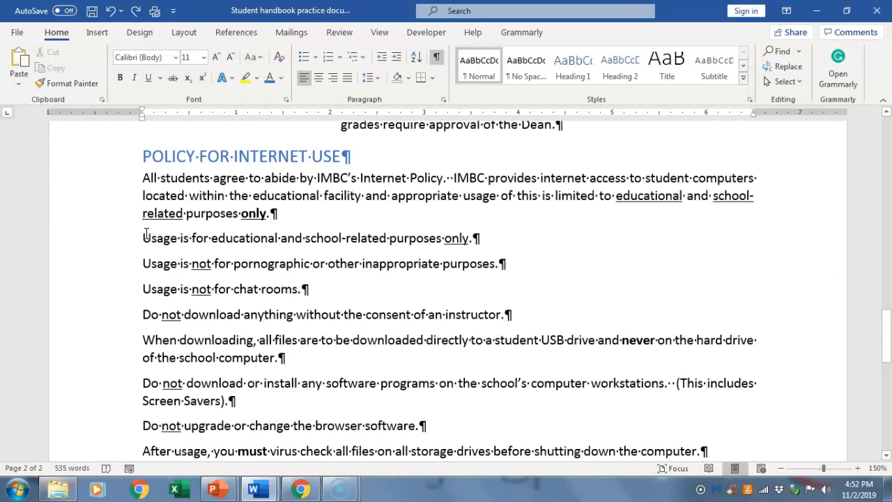
drag(143, 236, 526, 303)
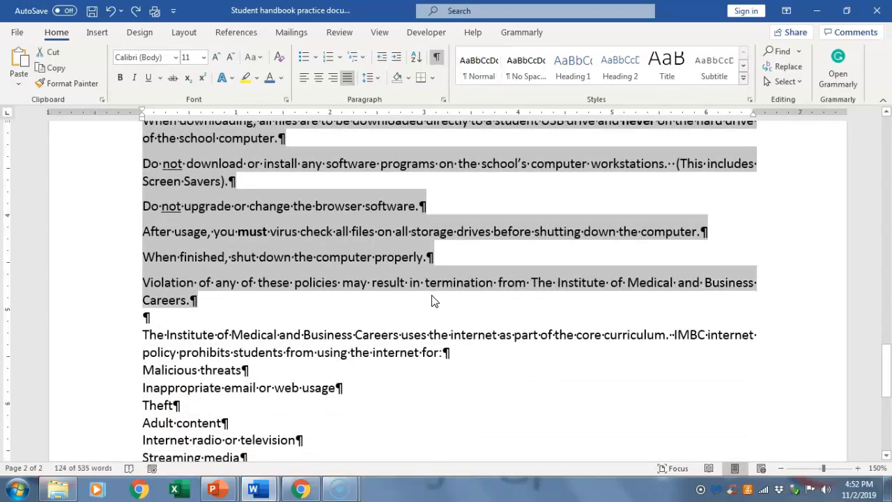
scroll(431, 296, up, 5)
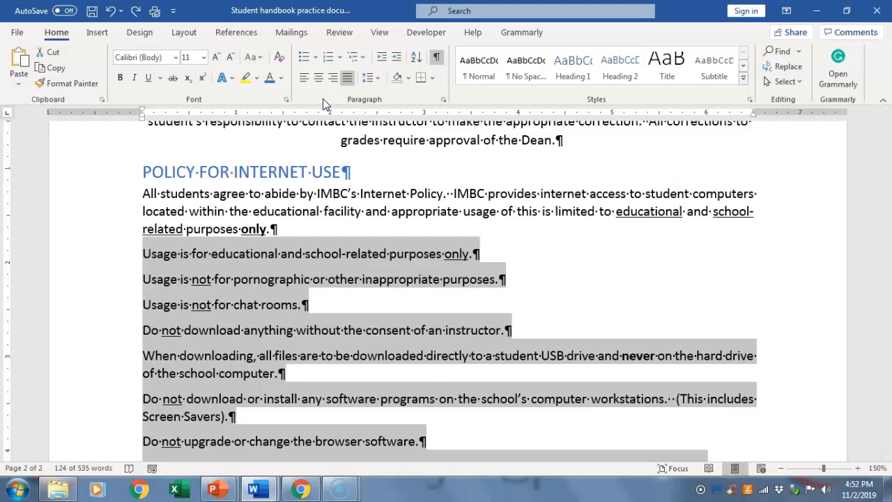
click(301, 55)
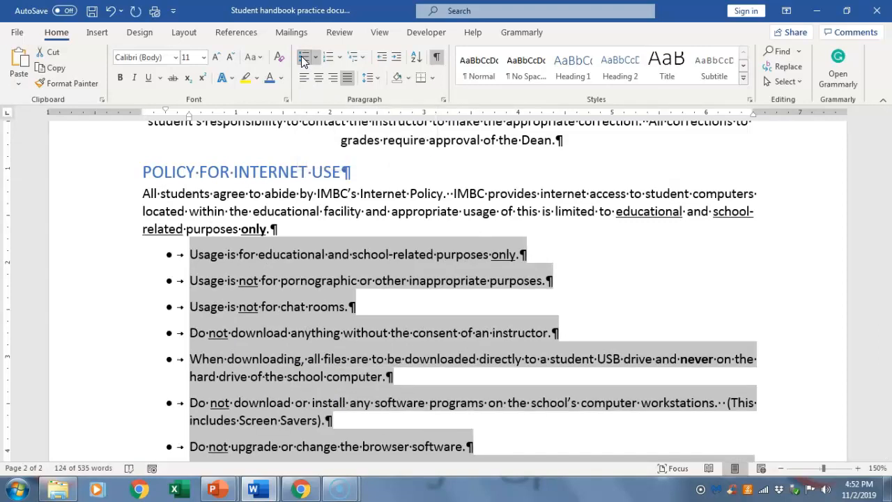
click(302, 61)
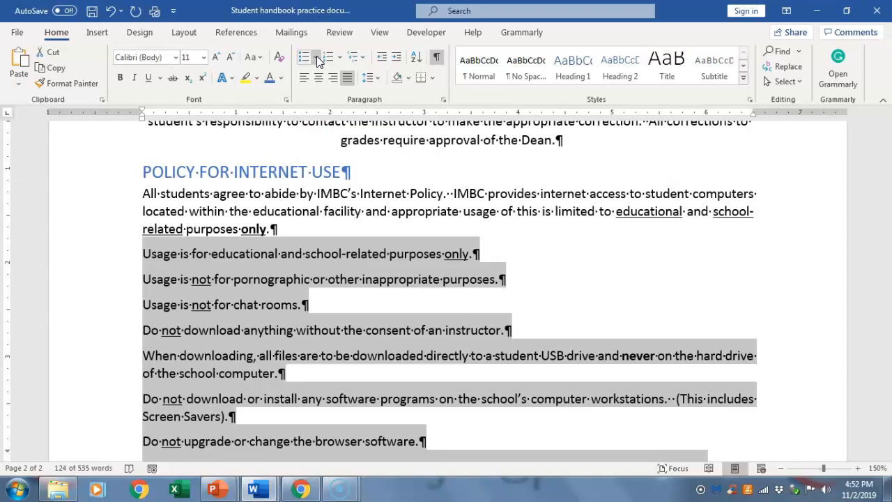
Start defining a new bullet for the selected internet policy rules, using the heart character from the Symbol font
click(316, 58)
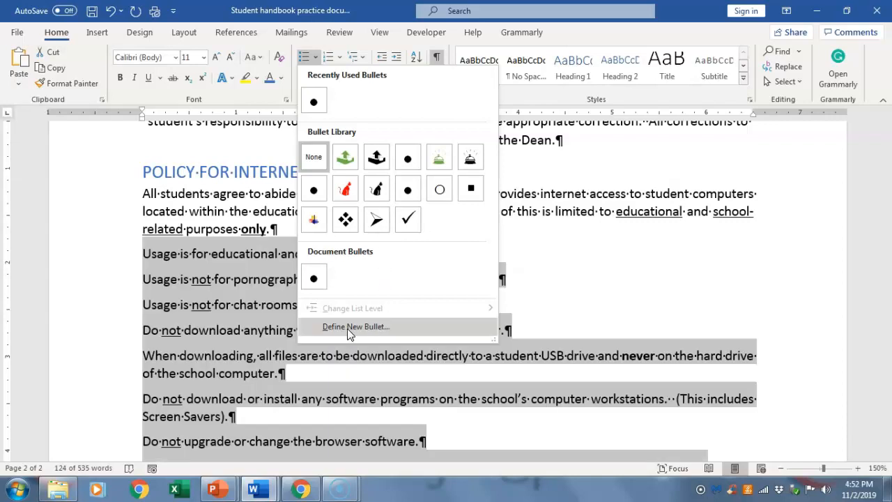
click(347, 329)
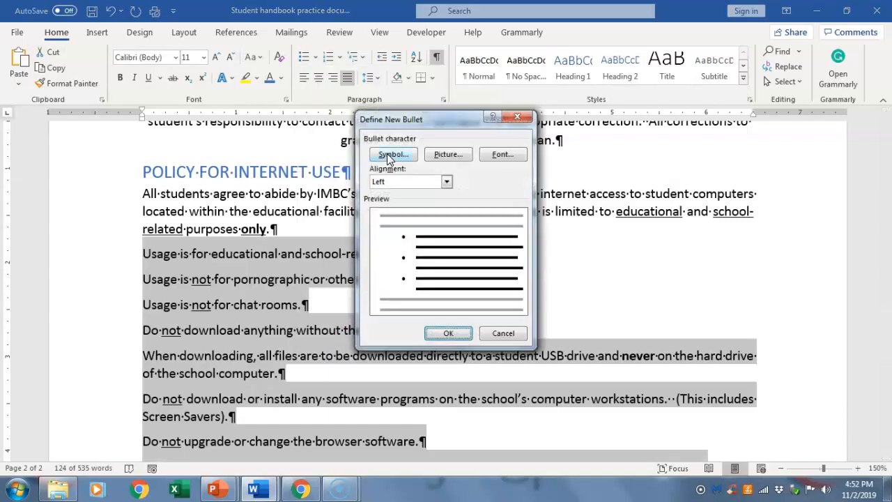
click(388, 156)
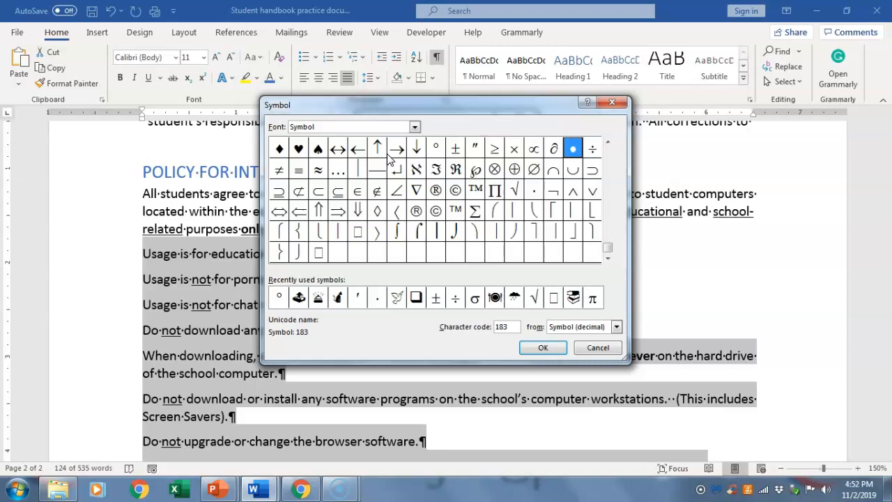
click(299, 149)
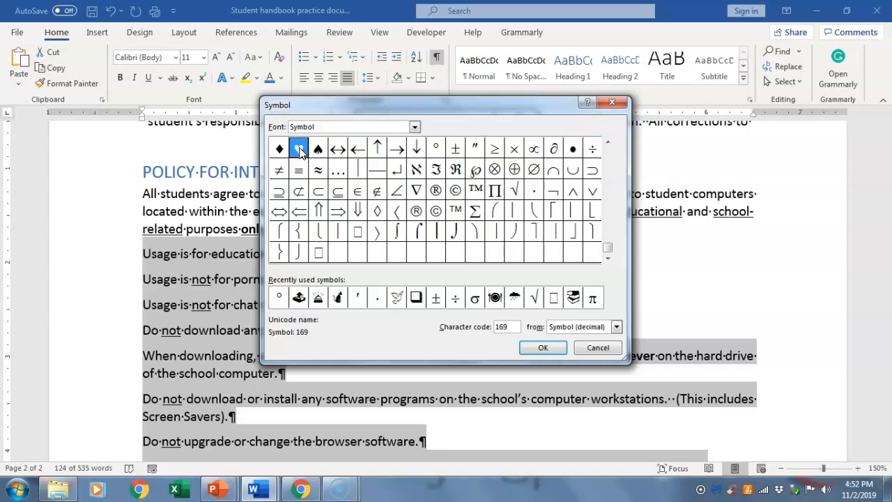
click(538, 347)
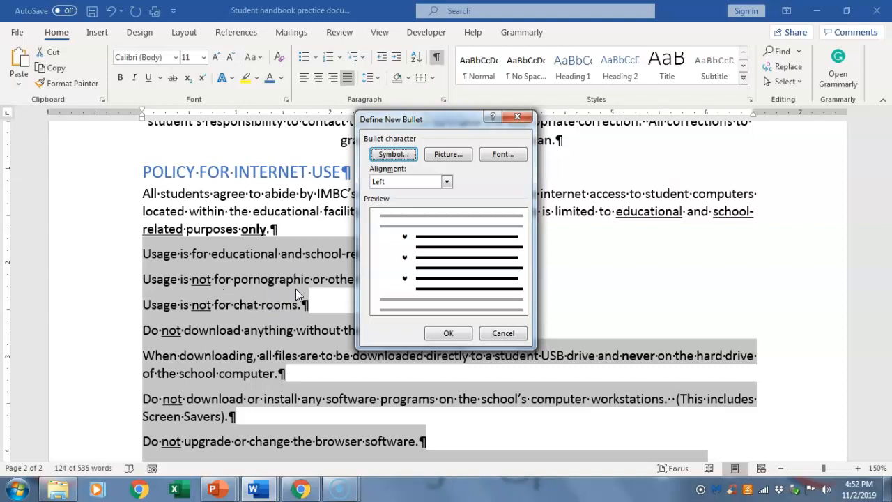
Format the heart bullet in size 14 and red, and apply it to the selected rules
click(498, 157)
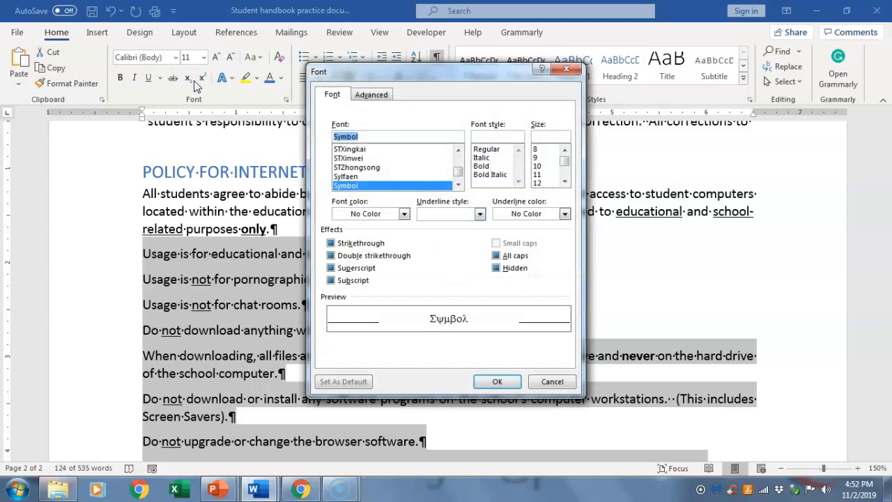
click(565, 181)
click(546, 182)
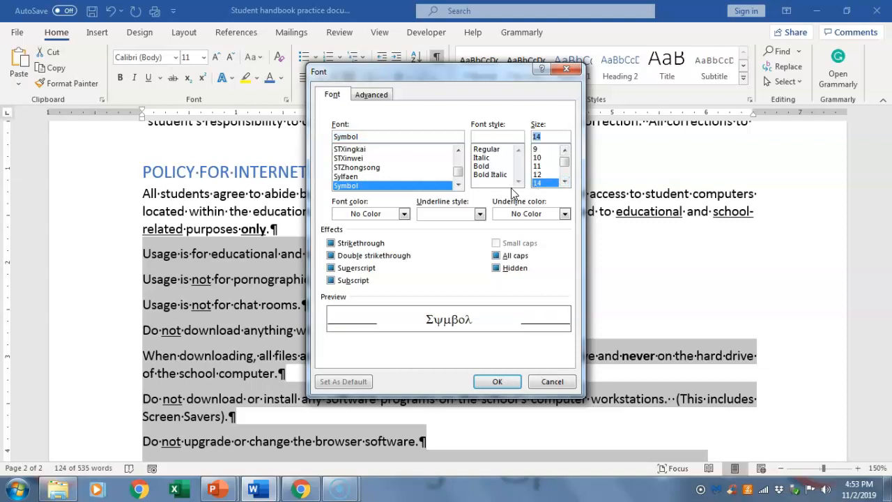
click(404, 214)
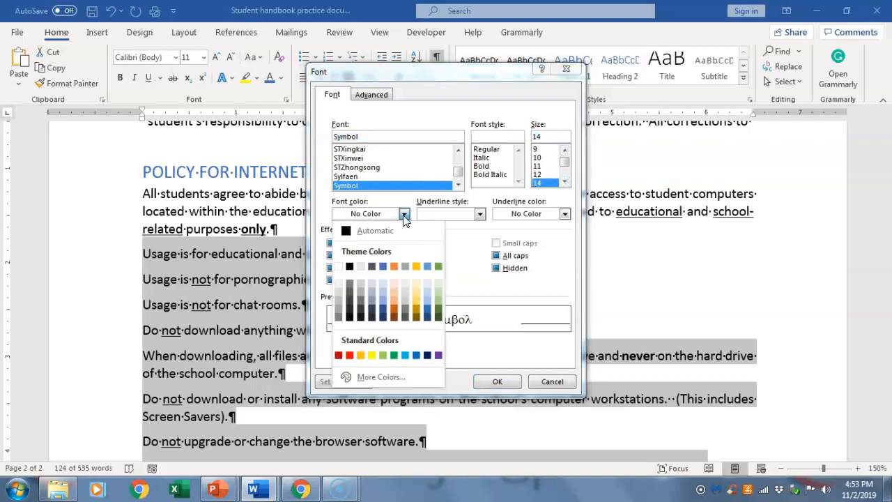
click(350, 356)
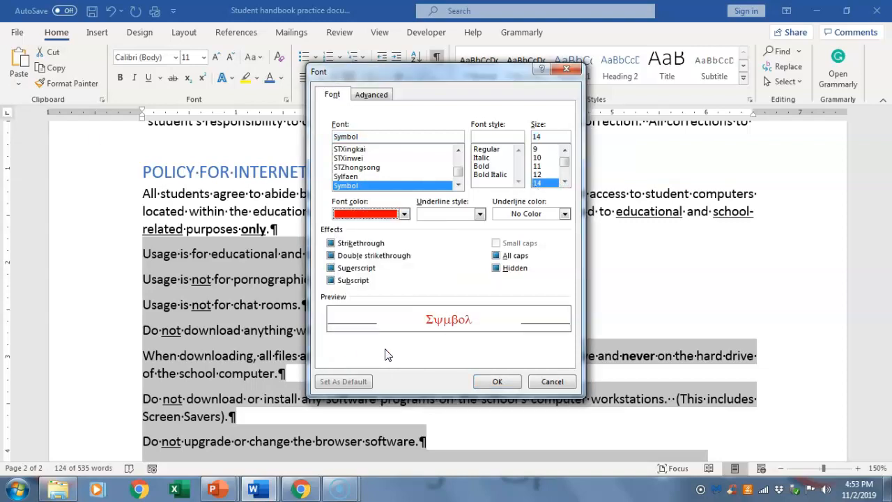
click(495, 383)
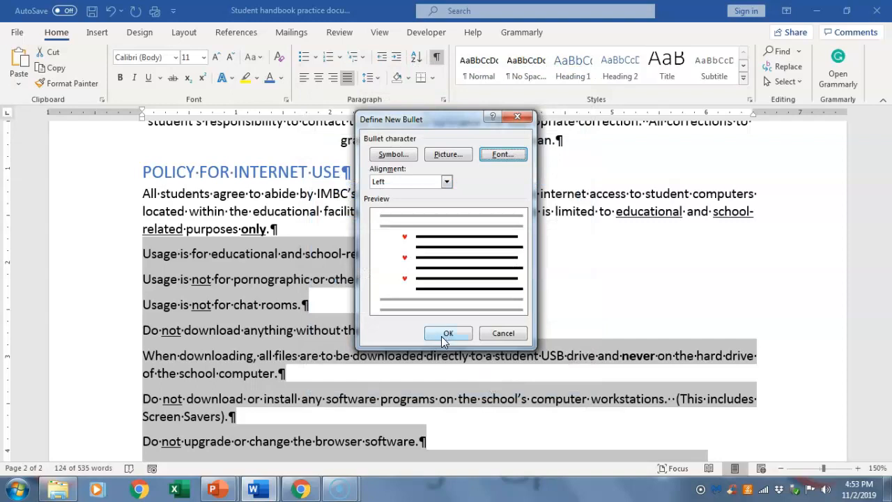
click(446, 335)
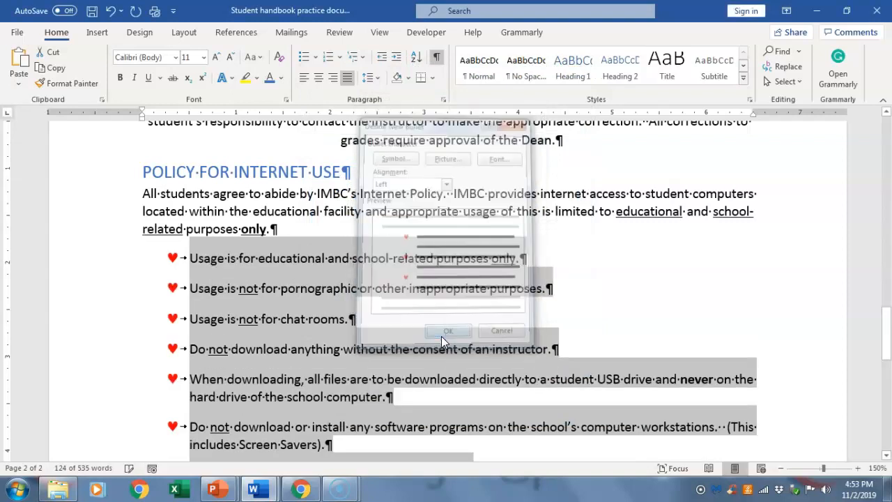
Add a new bulleted item "xxxx" after "Usage is not for chat rooms."
click(234, 317)
click(365, 320)
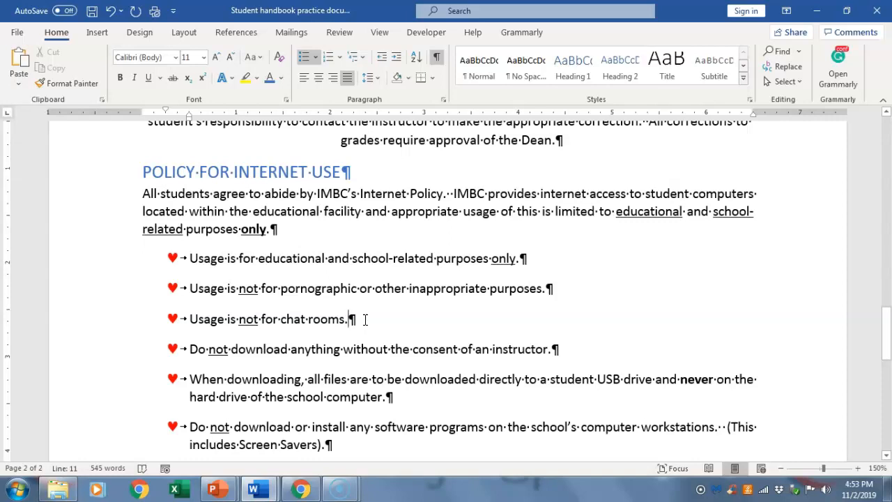
key(Return)
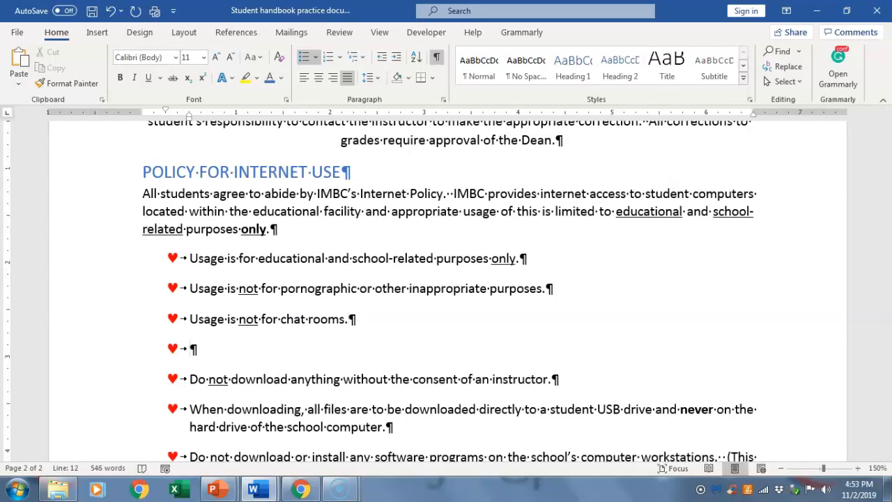
text(xxxx)
Turn the prohibited internet uses from Malicious threats through Social Networking into a numbered list
scroll(363, 320, down, 10)
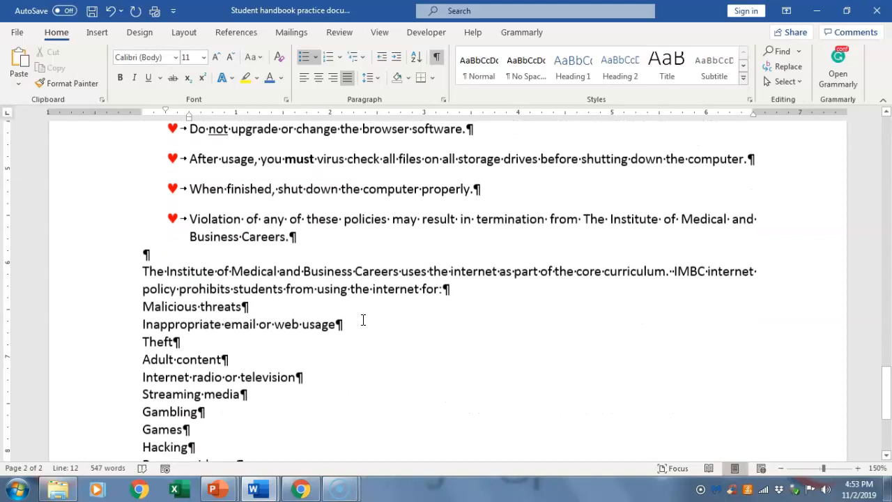
scroll(362, 320, down, 3)
double_click(176, 246)
double_click(230, 265)
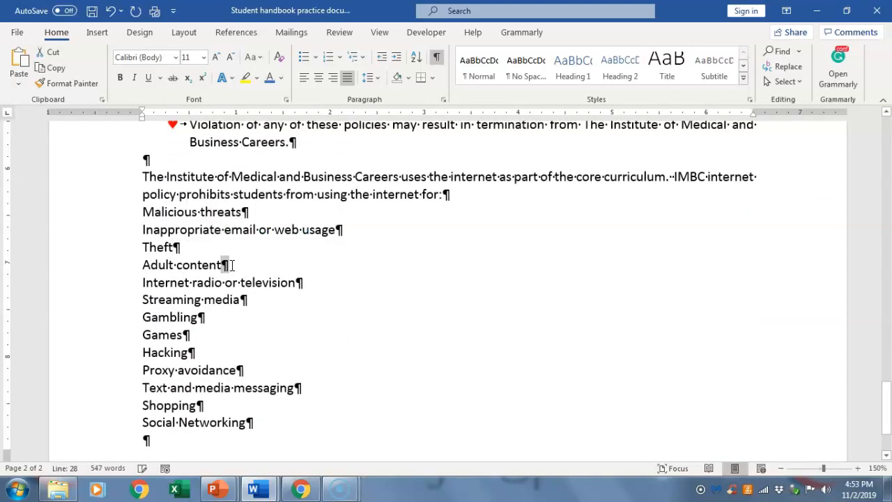
click(301, 282)
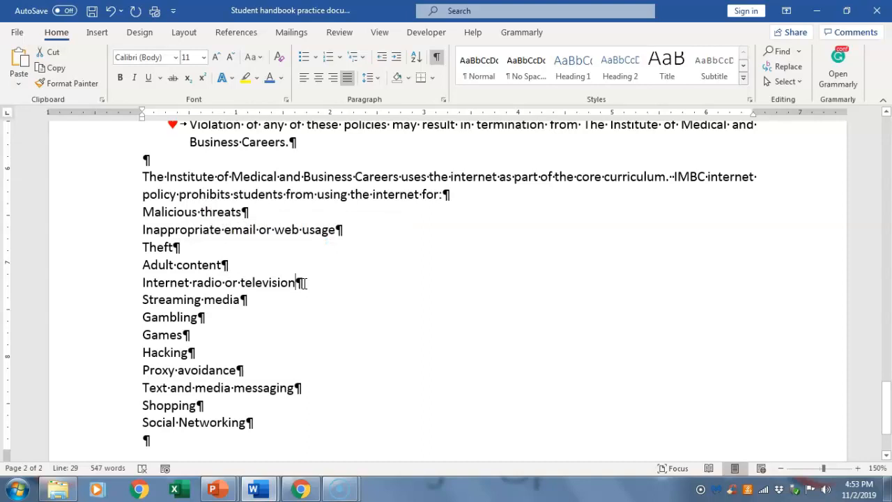
click(142, 248)
drag(143, 212, 246, 414)
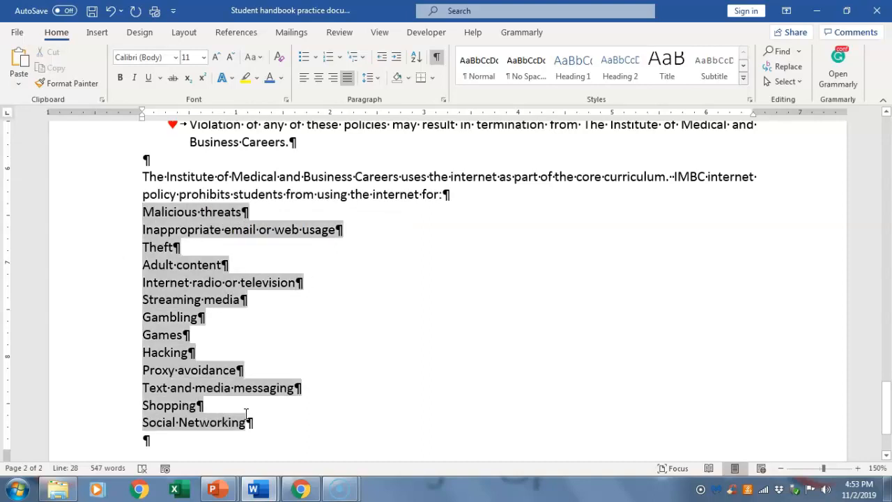
click(328, 59)
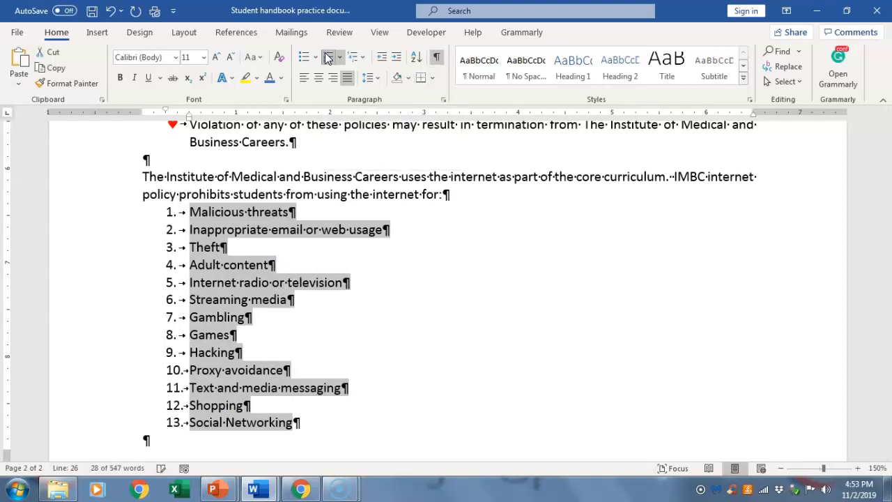
Add a new numbered item "xxxx" after "Internet radio or television"
click(358, 285)
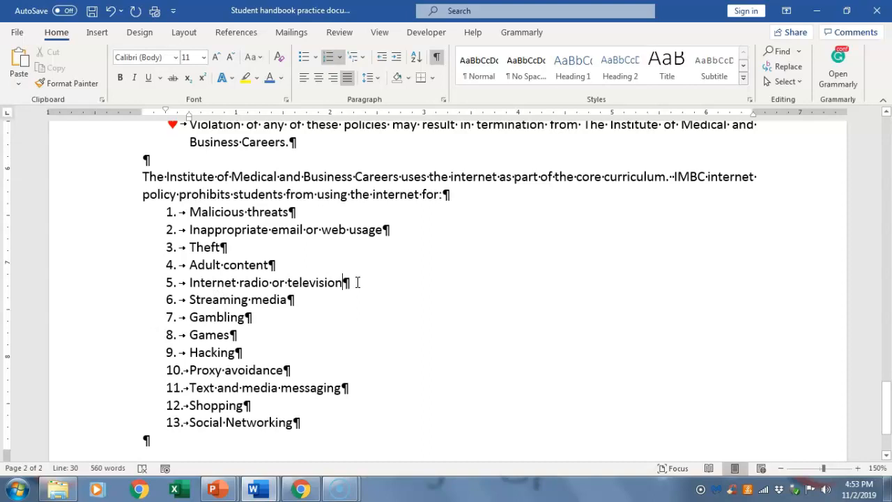
key(Return)
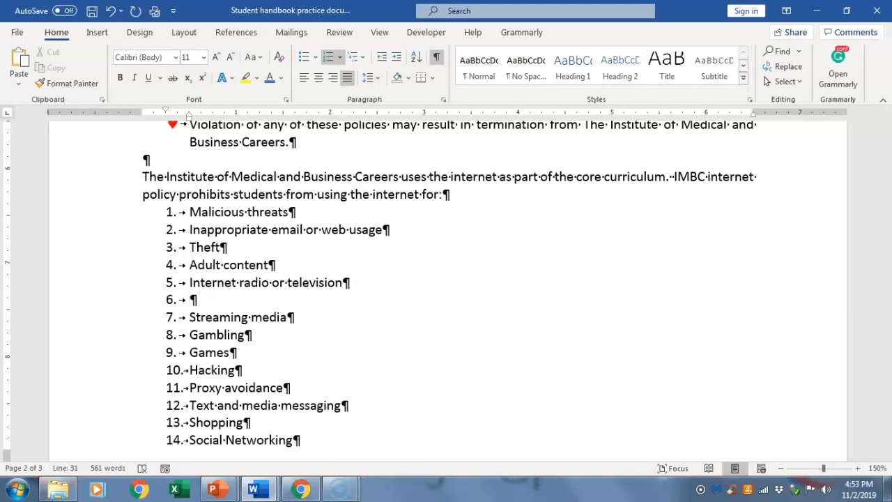
text(xxxx)
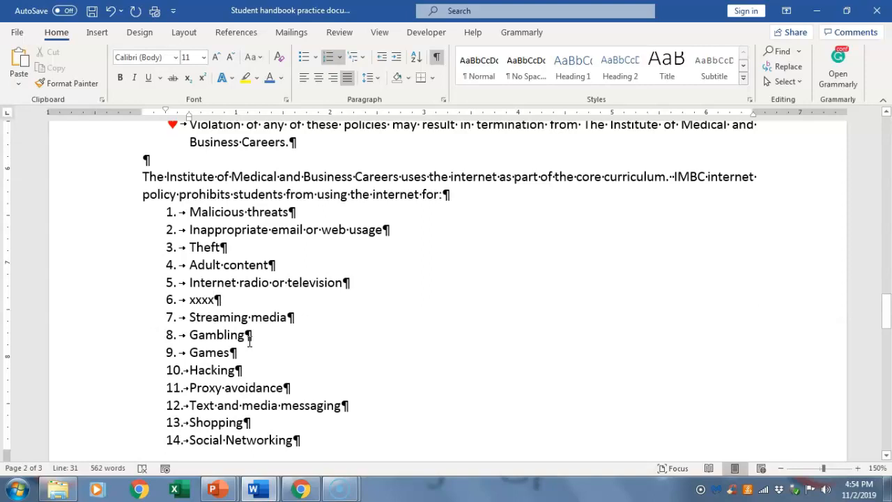
Set up a box border with a solid line style for the paragraph below the Our Mission heading
key(ctrl+Home)
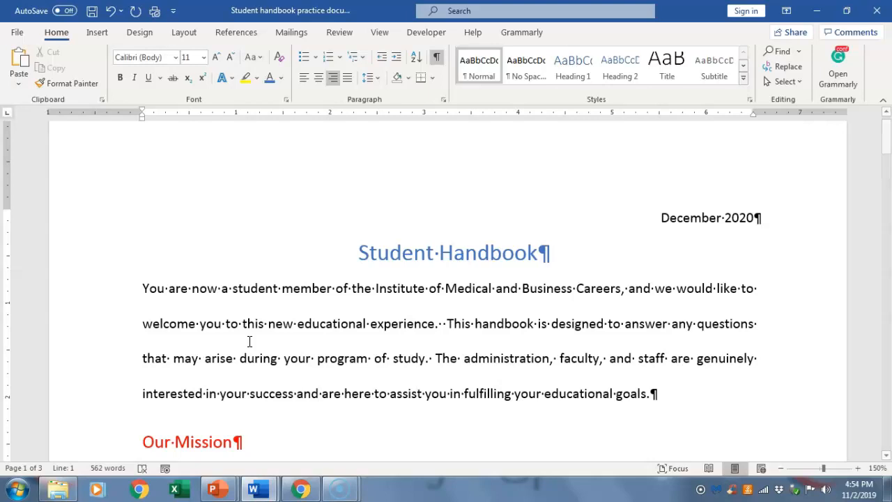
scroll(250, 341, down, 2)
scroll(252, 293, down, 1)
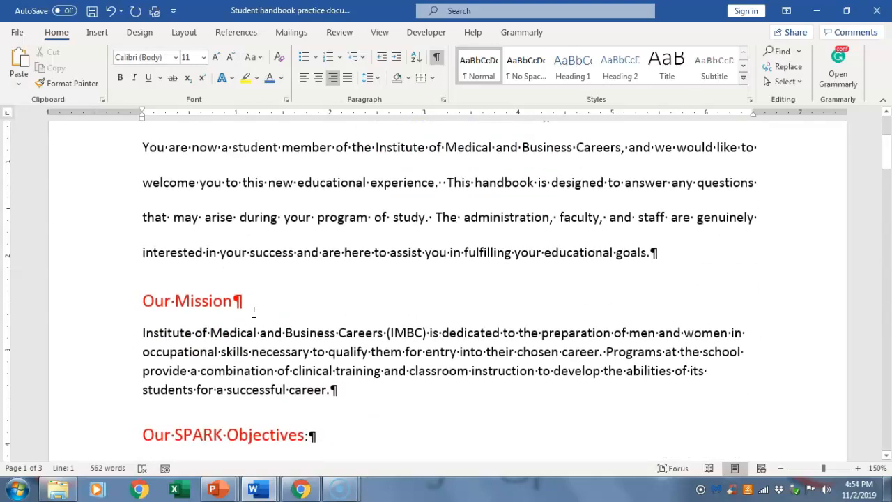
click(318, 352)
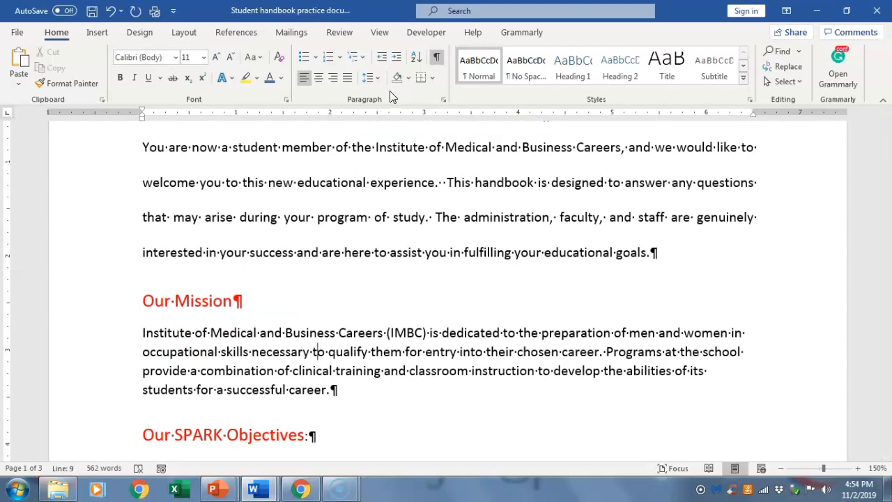
click(430, 77)
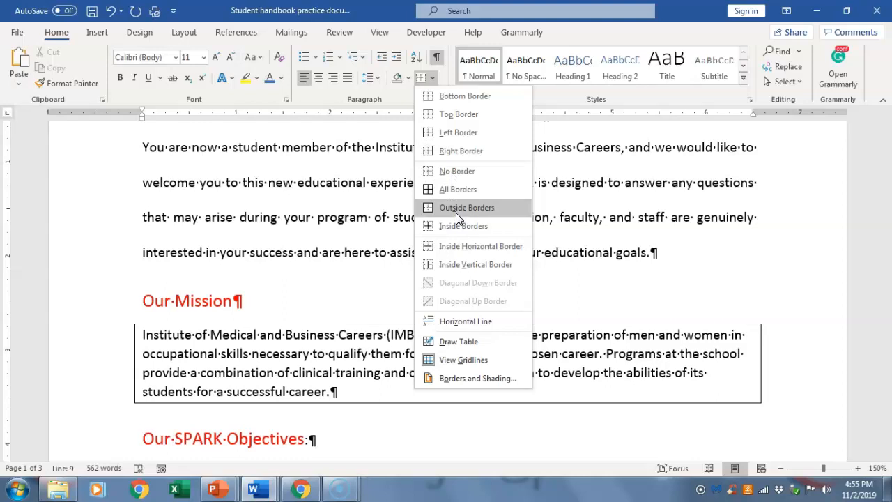
click(465, 378)
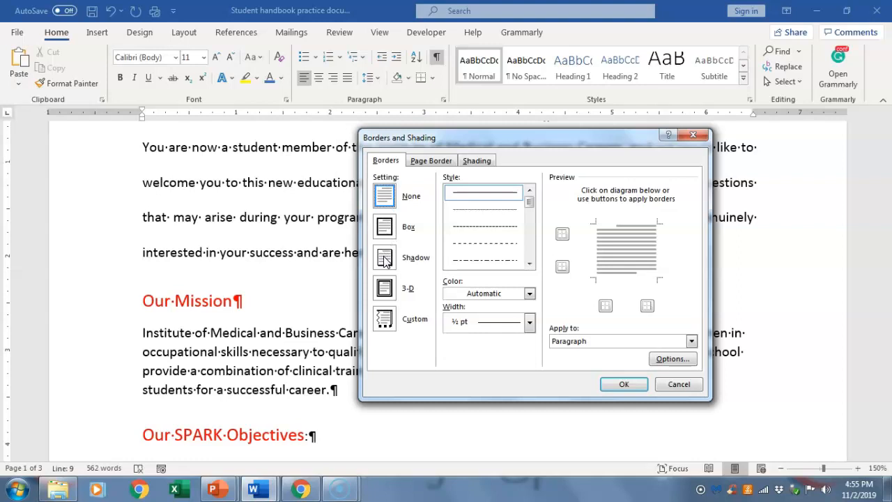
click(385, 230)
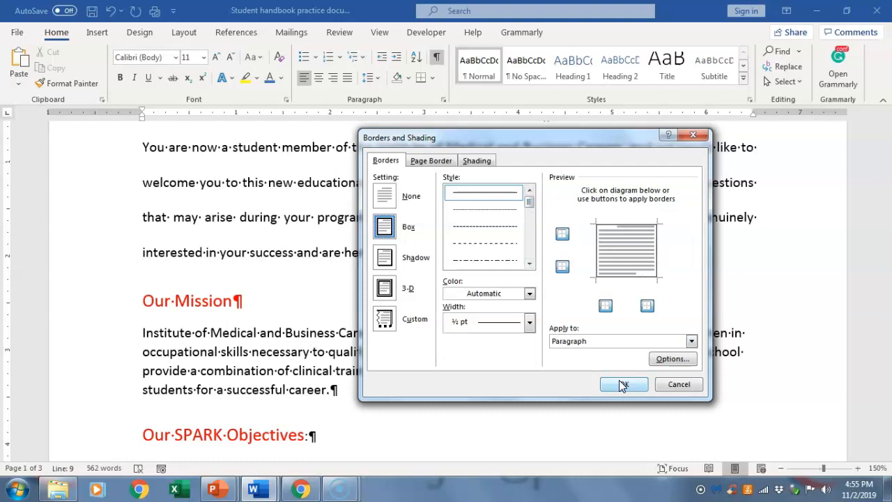
mouse_move(529, 202)
mouse_down()
mouse_move(528, 218)
mouse_move(529, 199)
mouse_up()
click(497, 194)
Make the mission paragraph's box border blue and 2 ¼ pt wide, and apply it
click(529, 294)
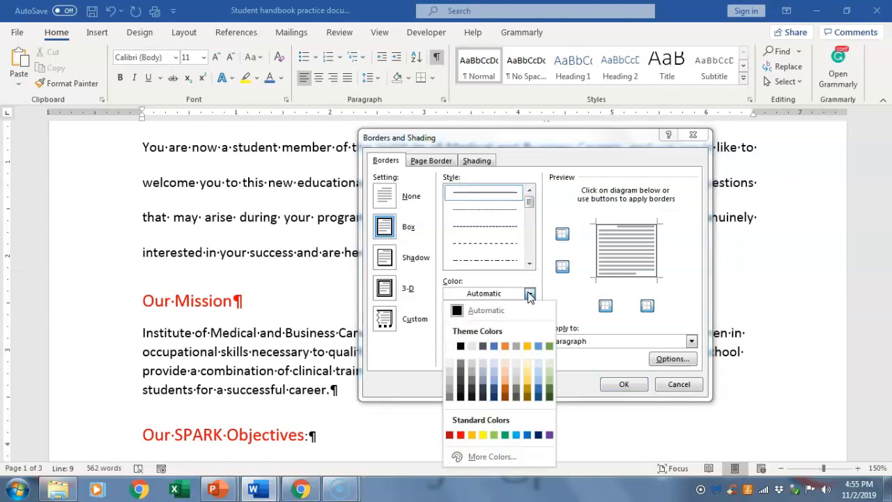
click(539, 346)
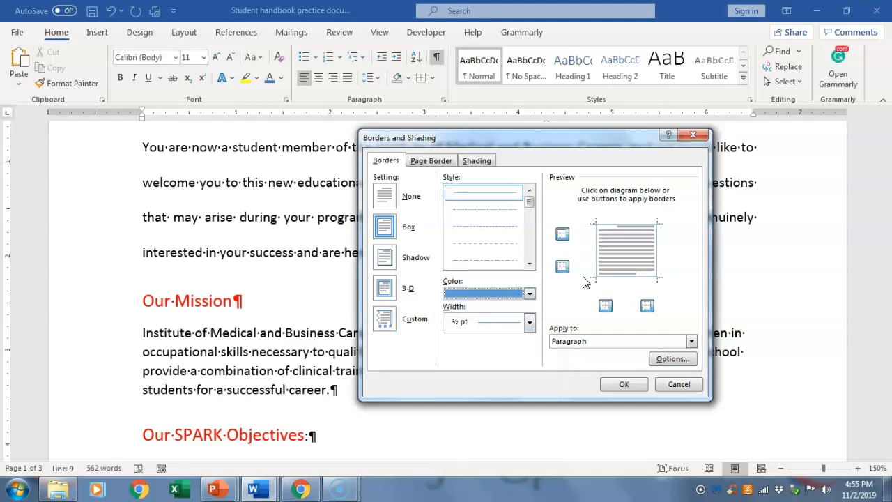
click(530, 322)
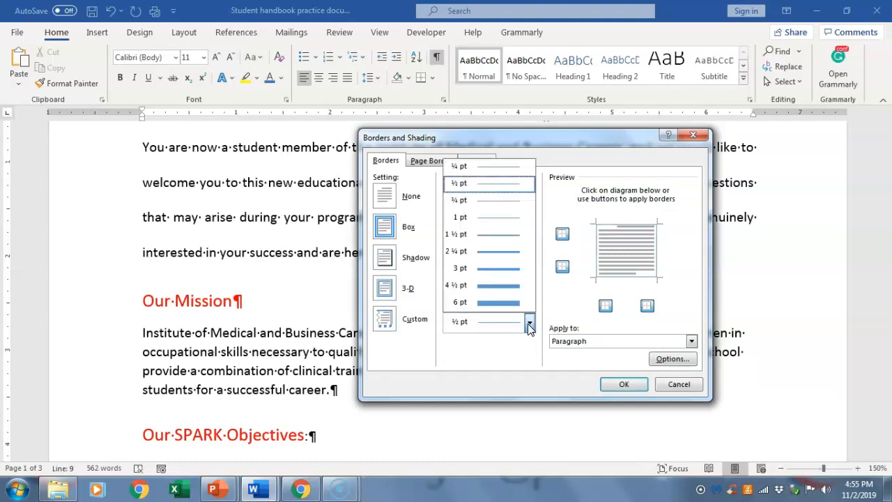
click(487, 257)
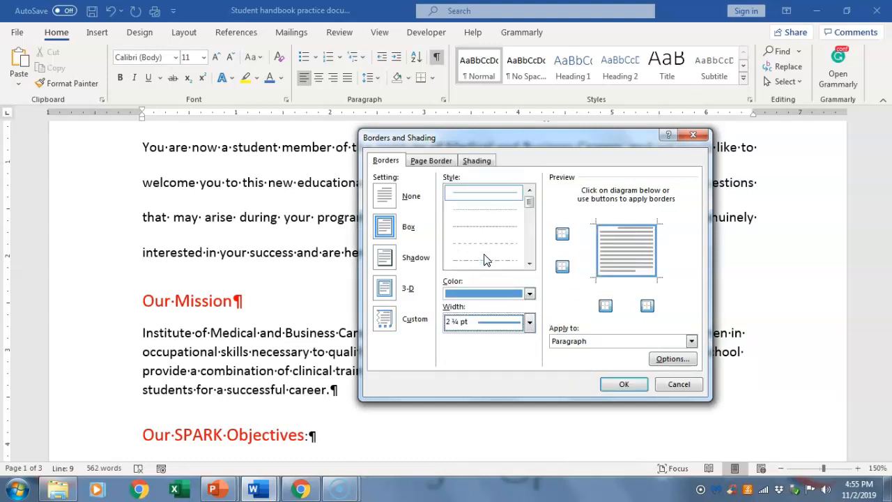
click(610, 382)
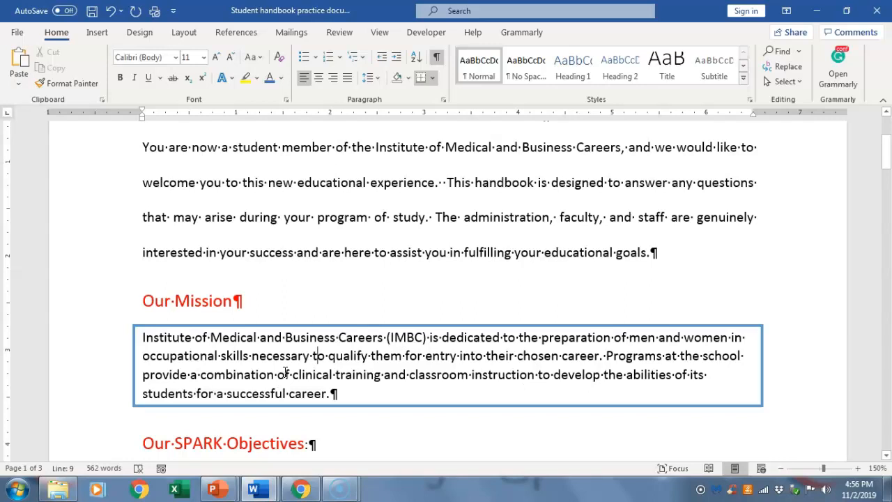
Remove the left and right borders from the mission paragraph, keeping the top and bottom lines
click(433, 79)
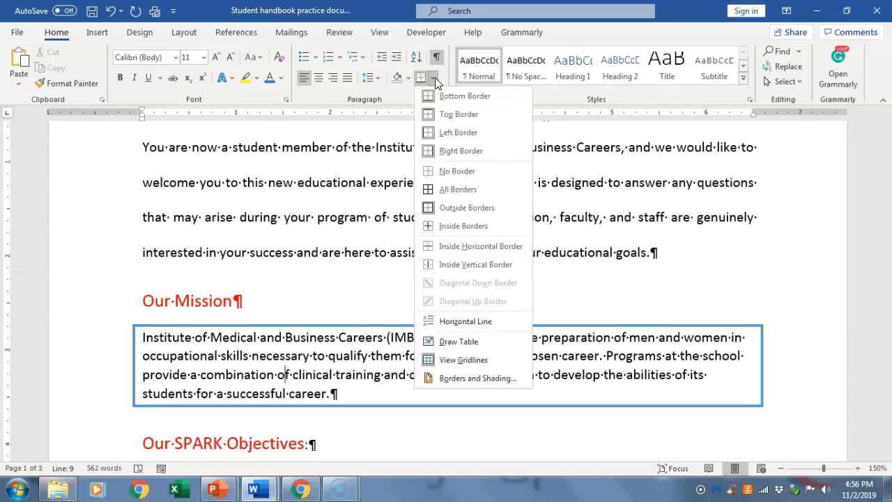
click(464, 378)
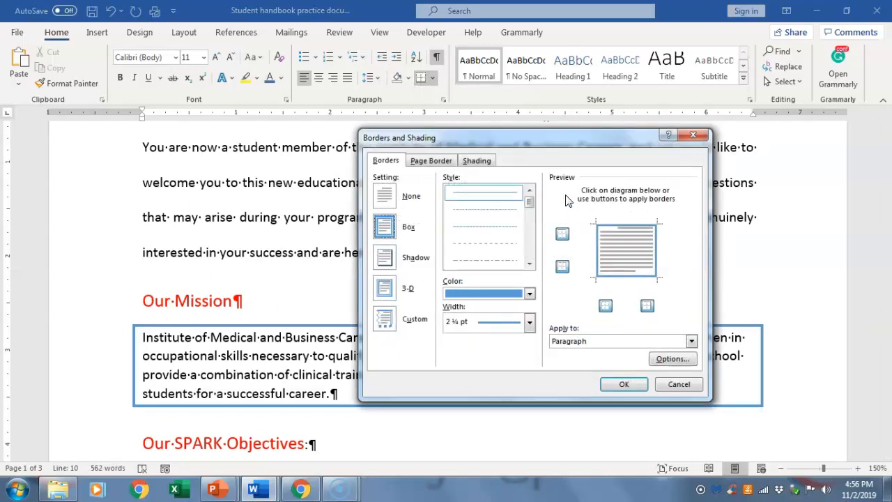
click(596, 258)
click(656, 246)
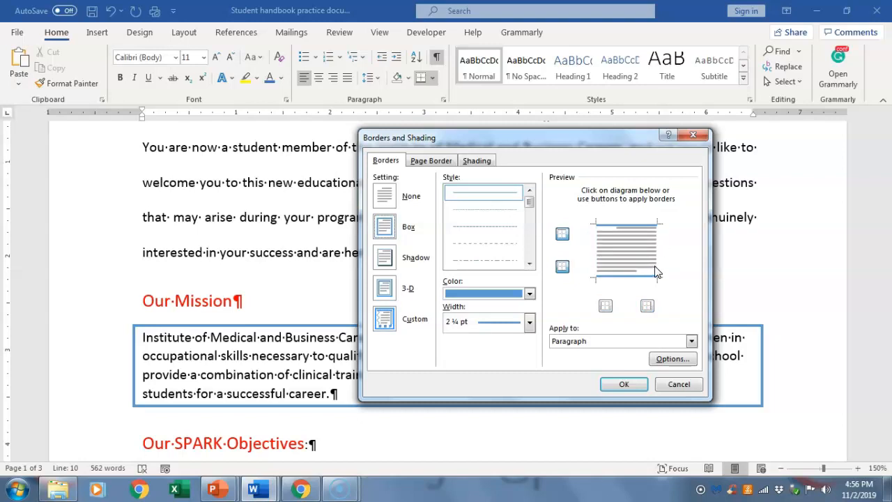
click(624, 385)
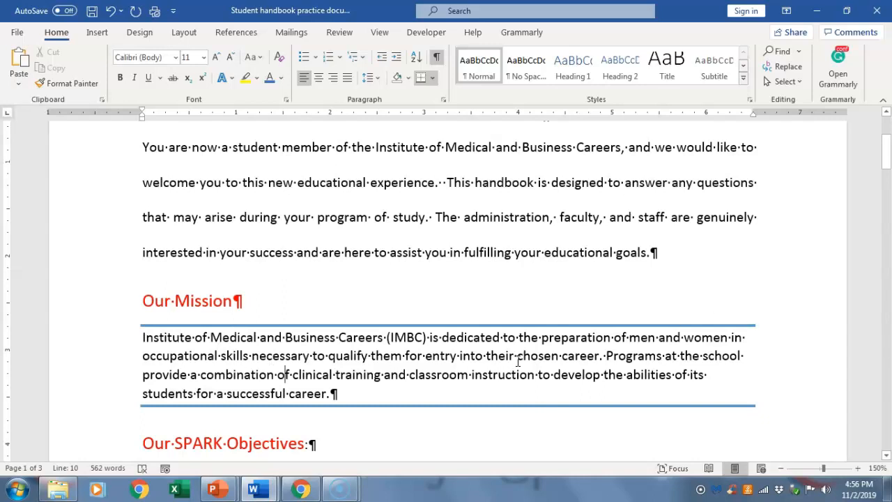
Put a red 2 ¼ pt box border around the Student Handbook title, and undo it
scroll(518, 361, up, 4)
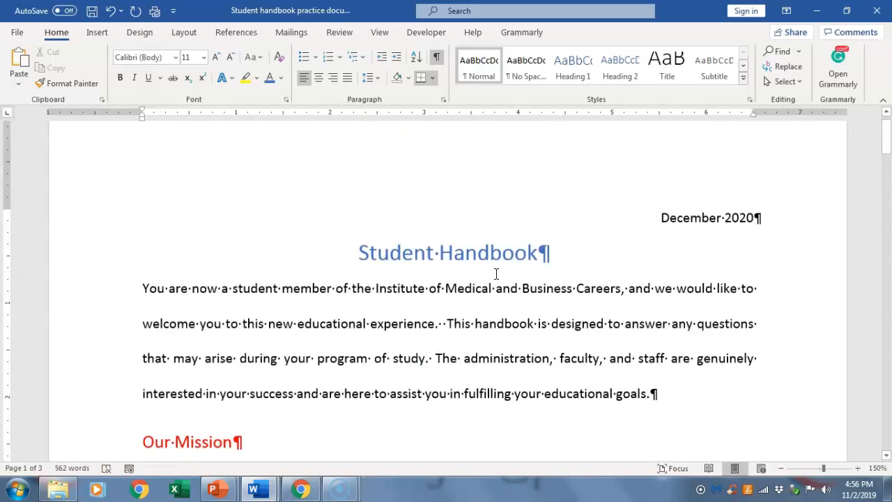
click(460, 257)
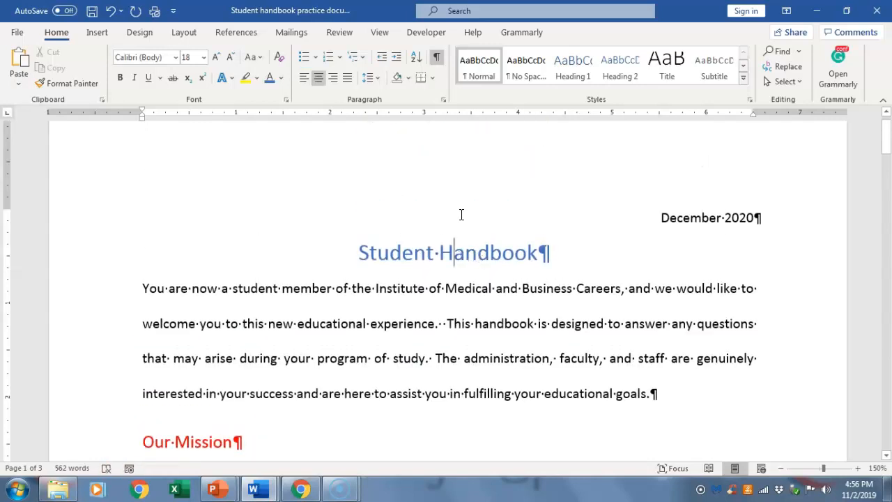
click(442, 100)
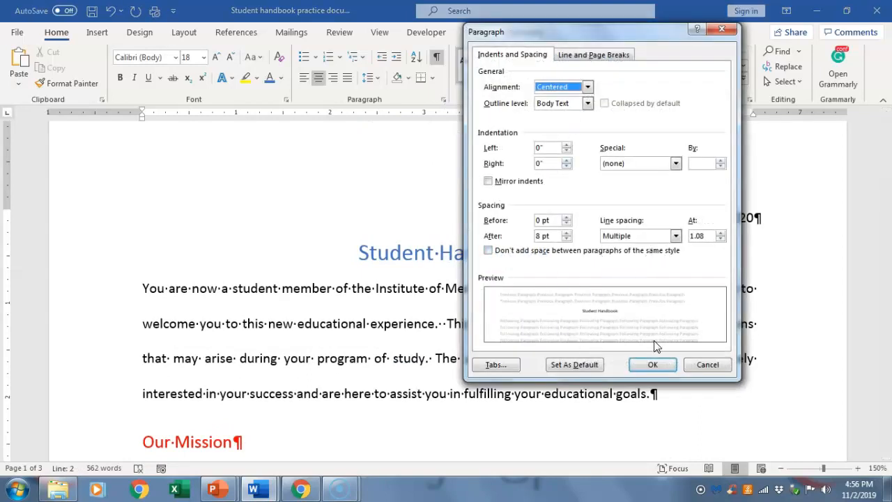
click(720, 34)
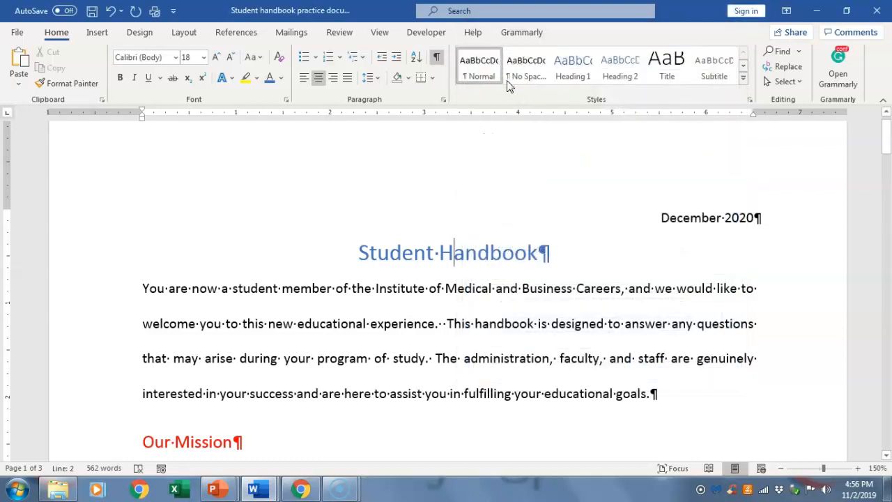
click(433, 77)
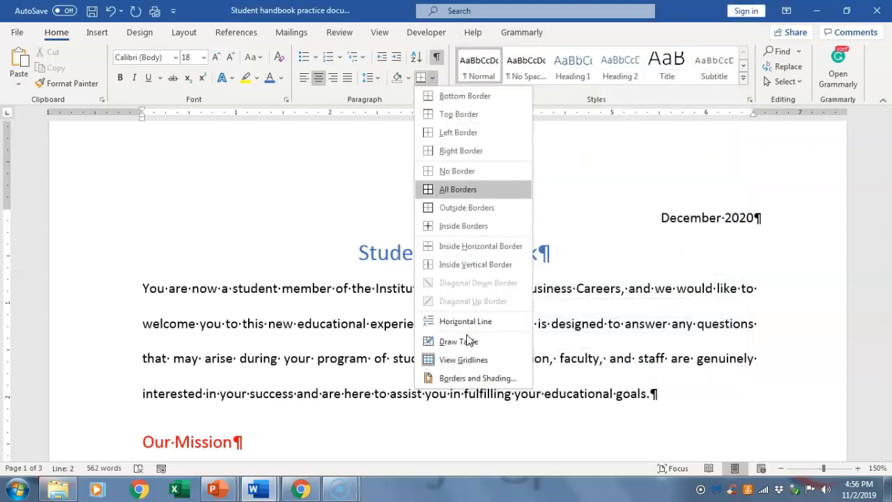
click(455, 377)
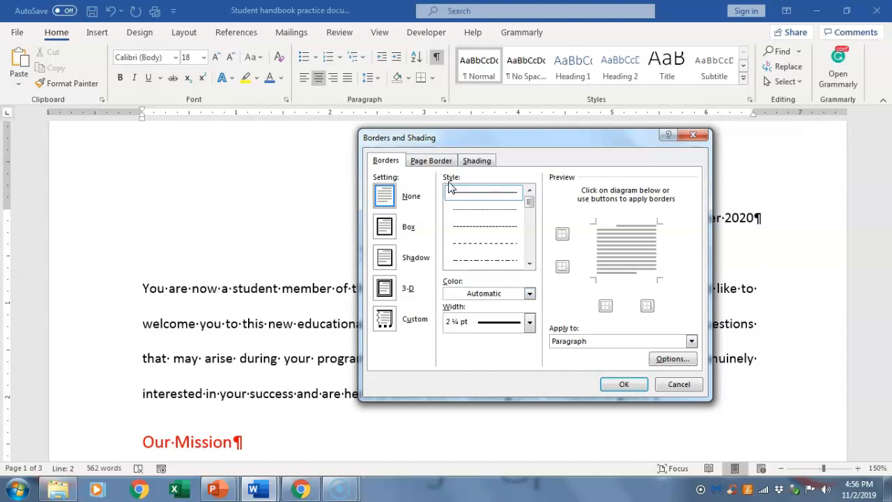
click(384, 227)
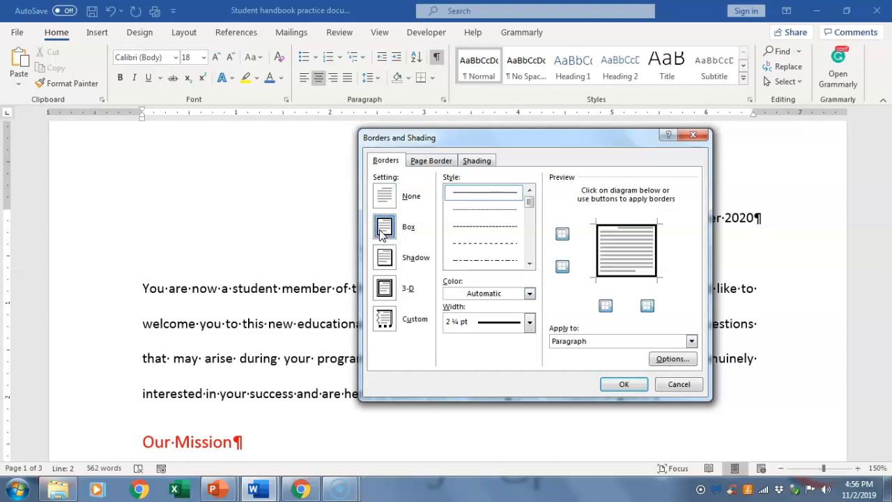
click(530, 295)
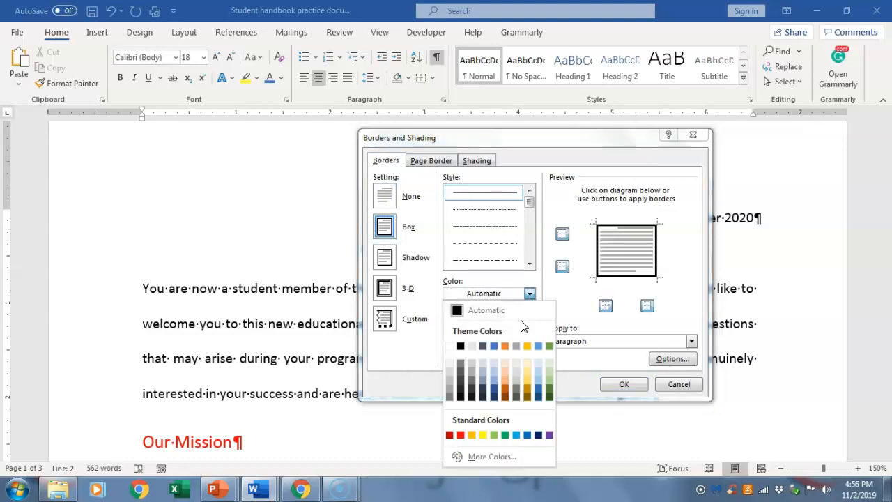
click(461, 435)
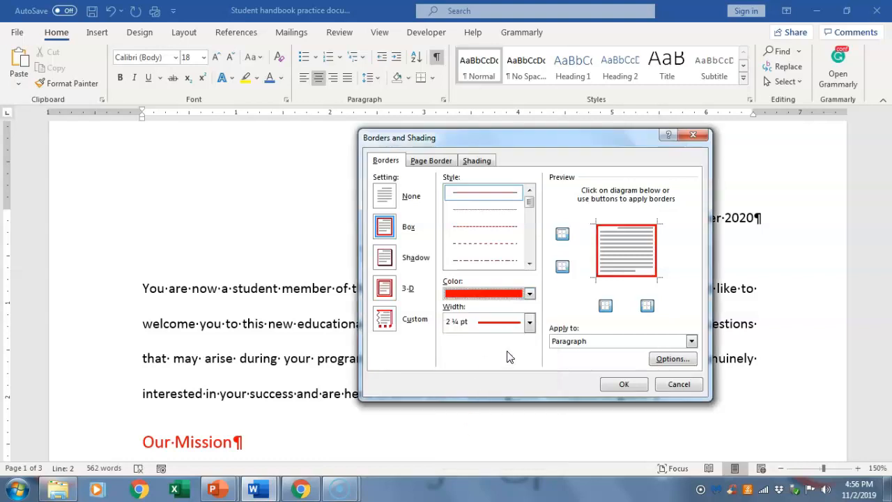
click(622, 384)
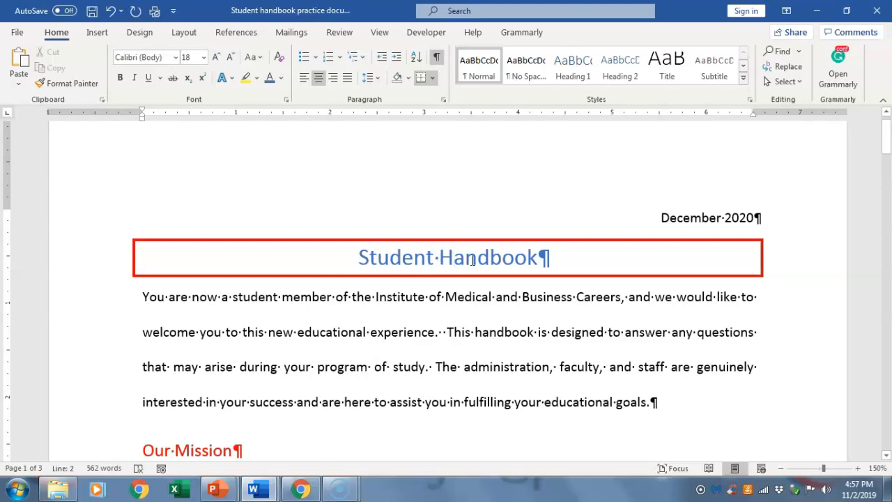
click(112, 12)
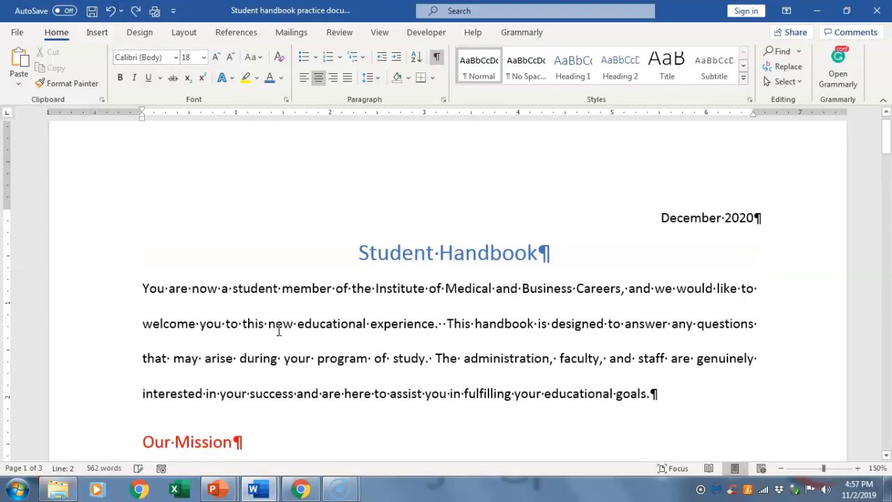
Shade the paragraph below the Our Mission heading with the lightest gold theme color
scroll(282, 321, down, 1)
scroll(283, 319, down, 4)
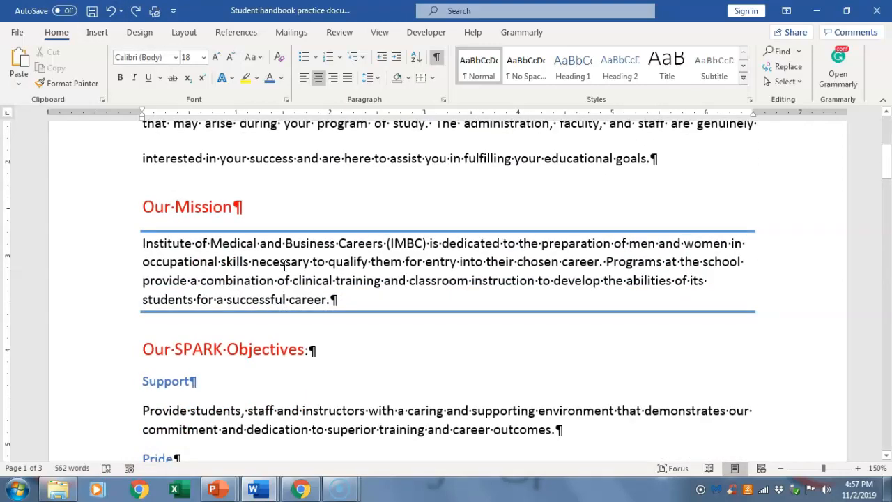
click(283, 265)
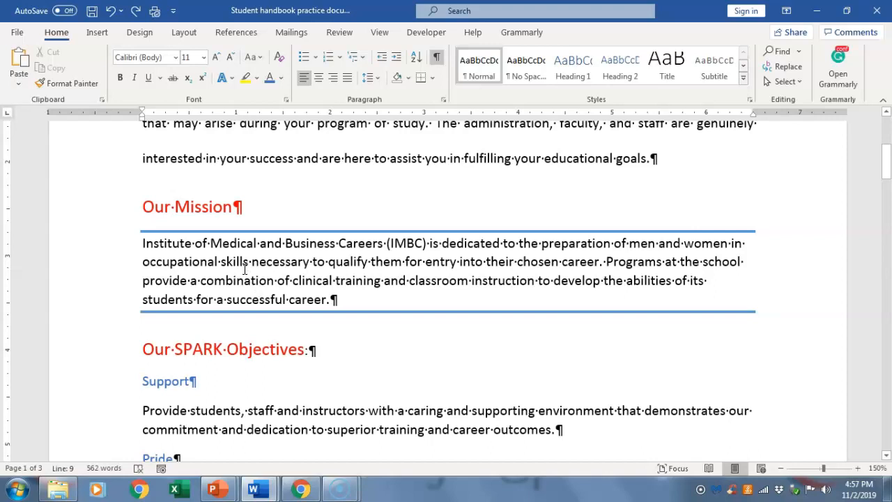
click(407, 78)
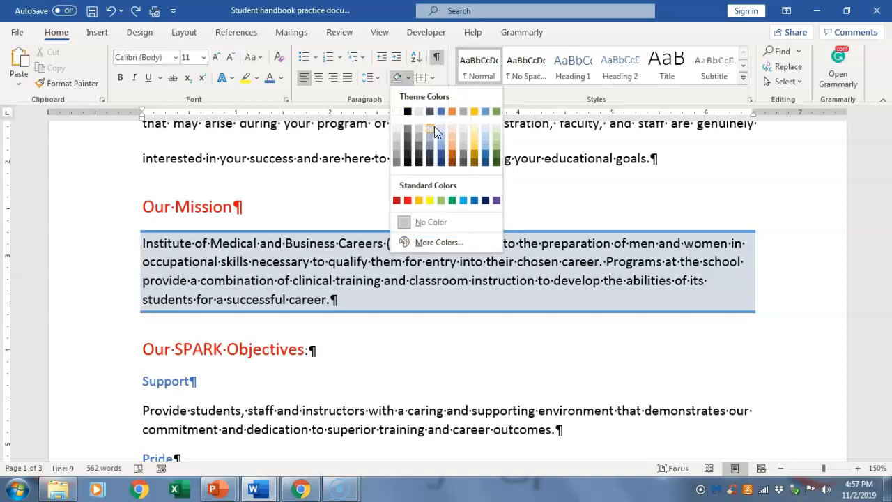
click(476, 129)
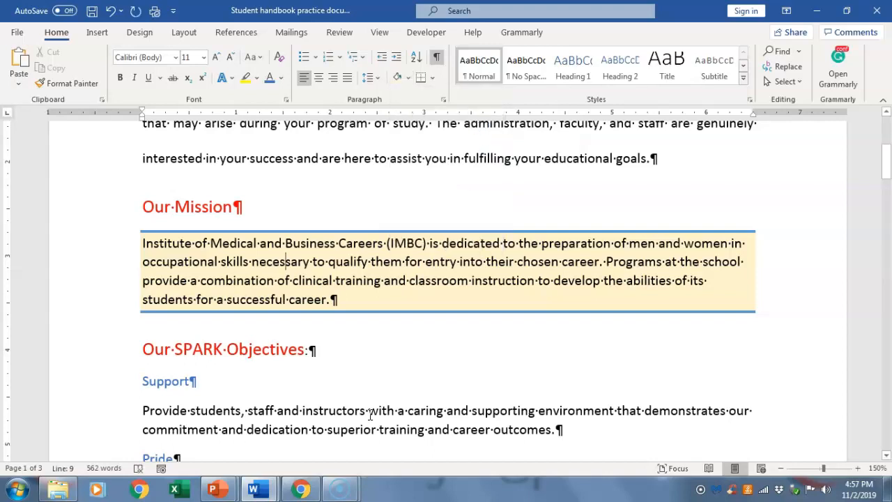
Set the spacing before and after the POLICY FOR INTERNET USE heading to 12 pt each
scroll(369, 415, down, 5)
scroll(297, 349, down, 10)
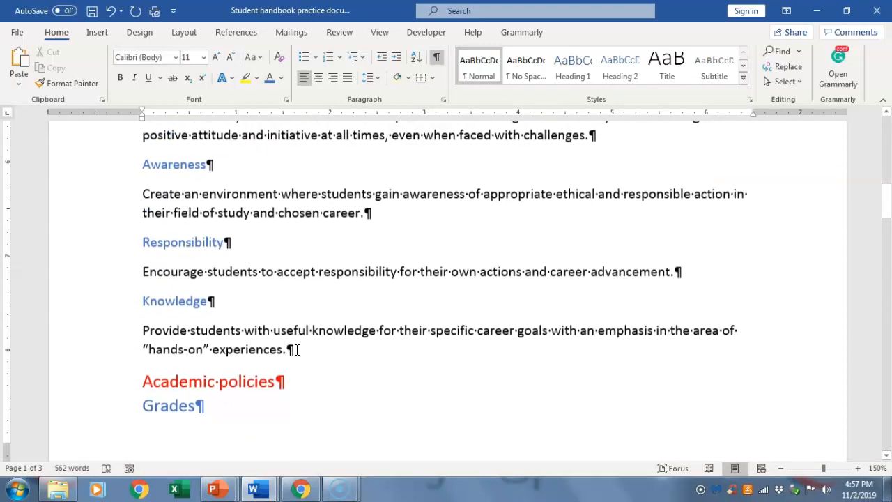
scroll(300, 347, down, 3)
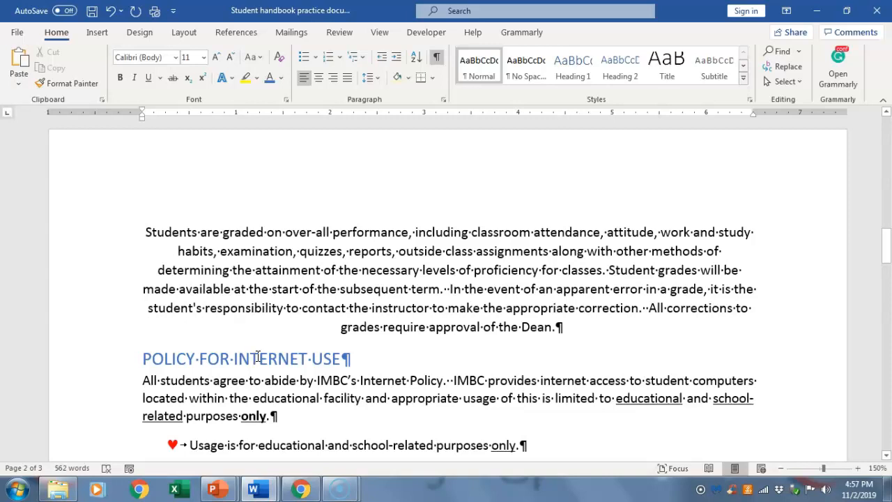
click(209, 358)
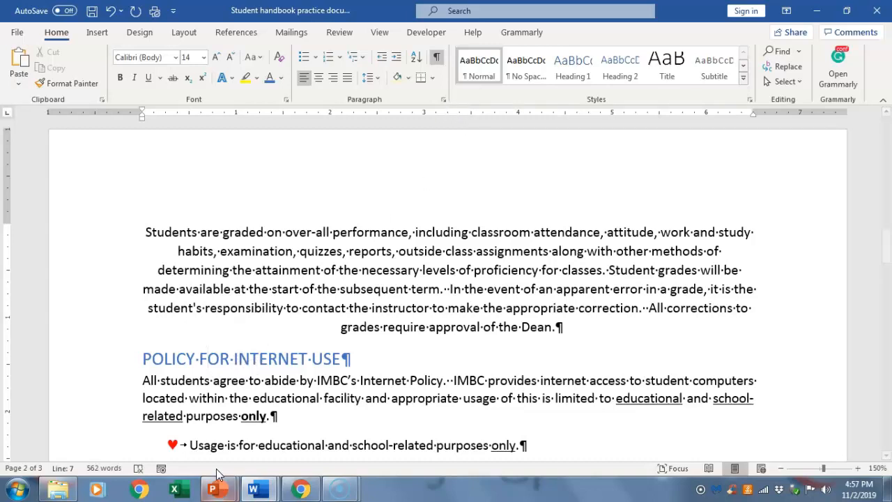
click(442, 99)
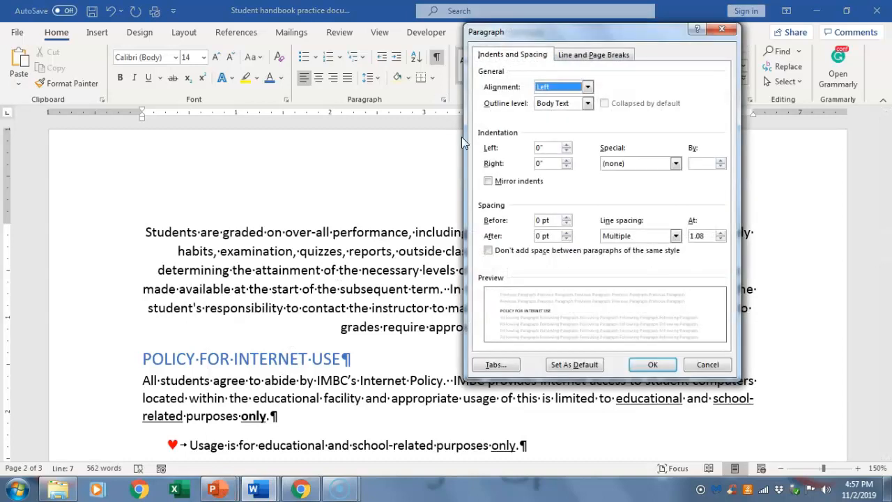
click(567, 217)
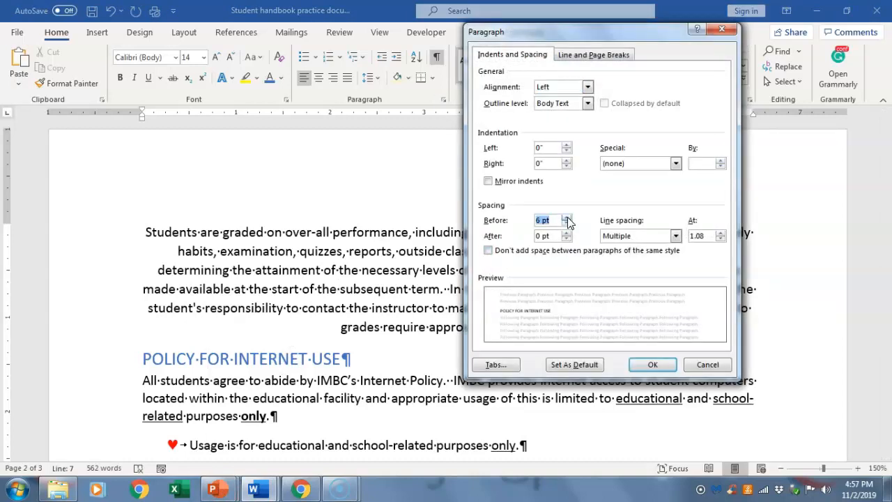
click(567, 217)
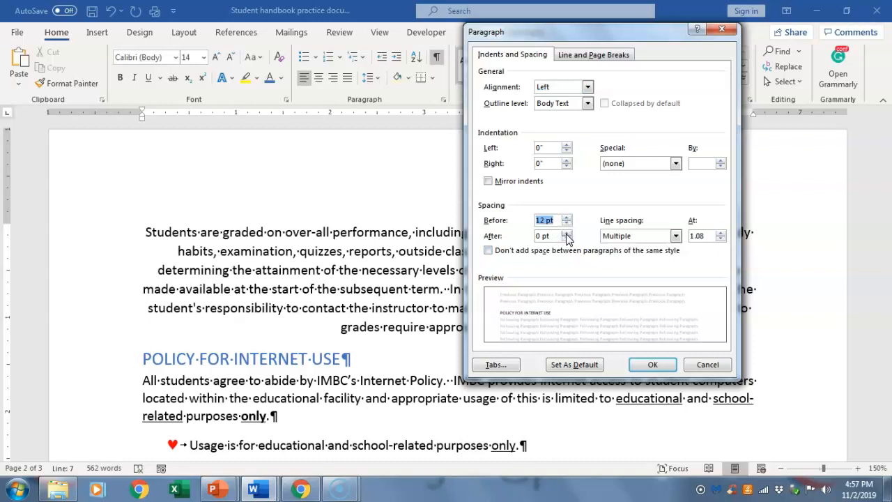
click(566, 234)
click(566, 233)
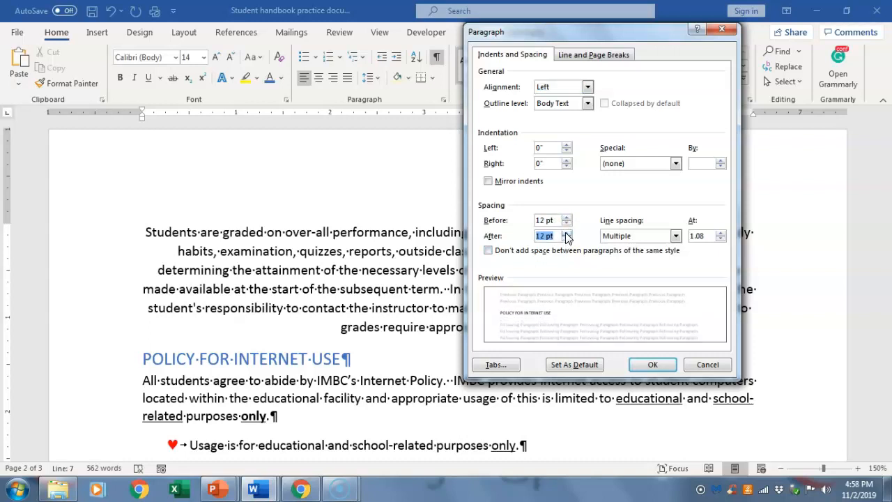
click(653, 365)
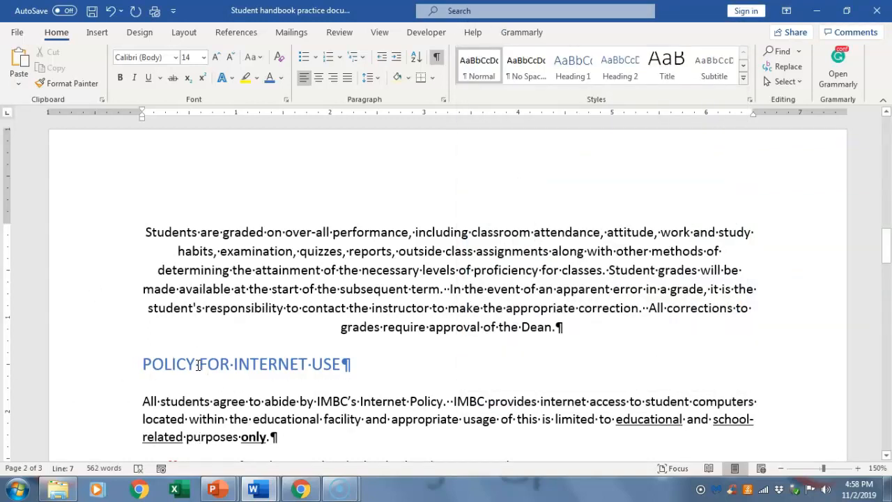
Shade the POLICY FOR INTERNET USE heading paragraph with the second-lightest gray in the white theme color group
click(407, 78)
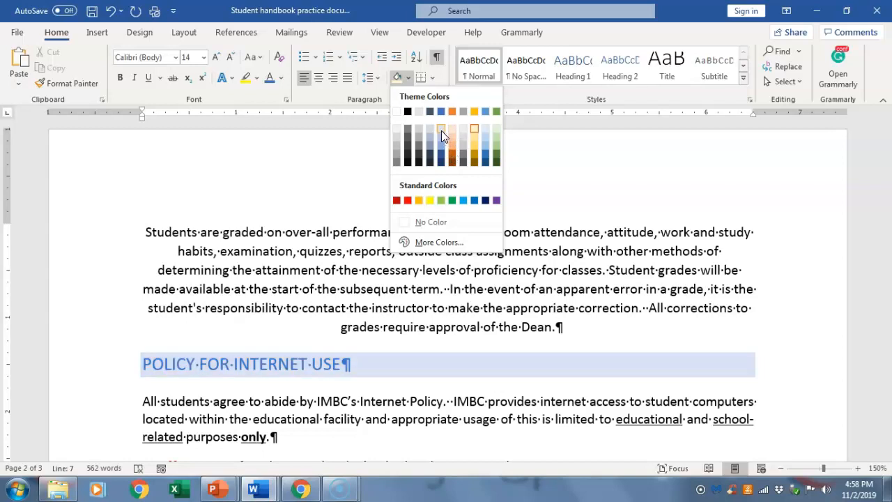
click(394, 139)
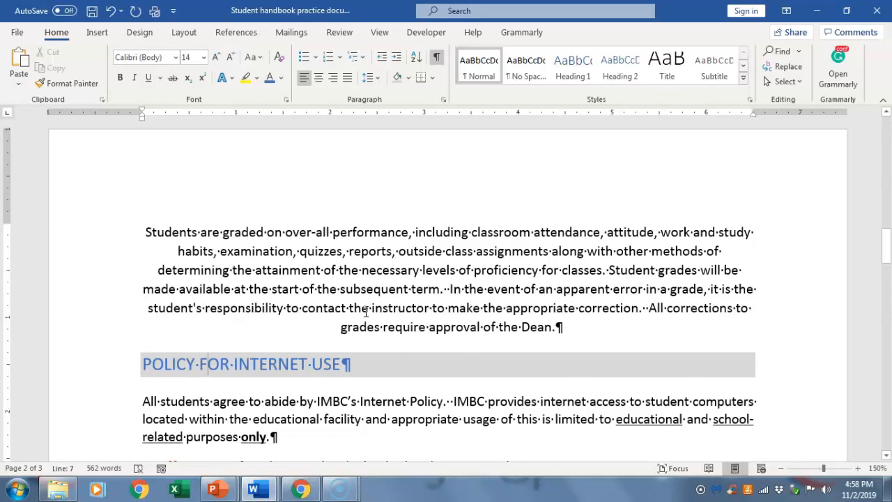
click(388, 308)
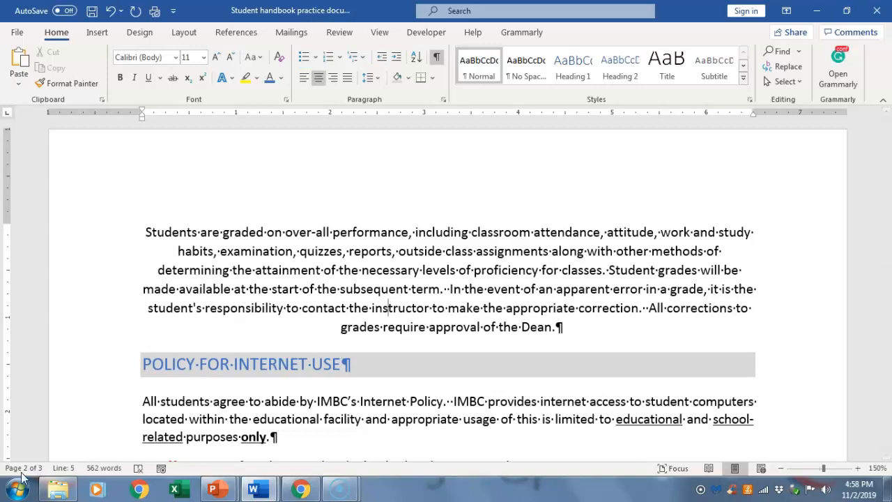